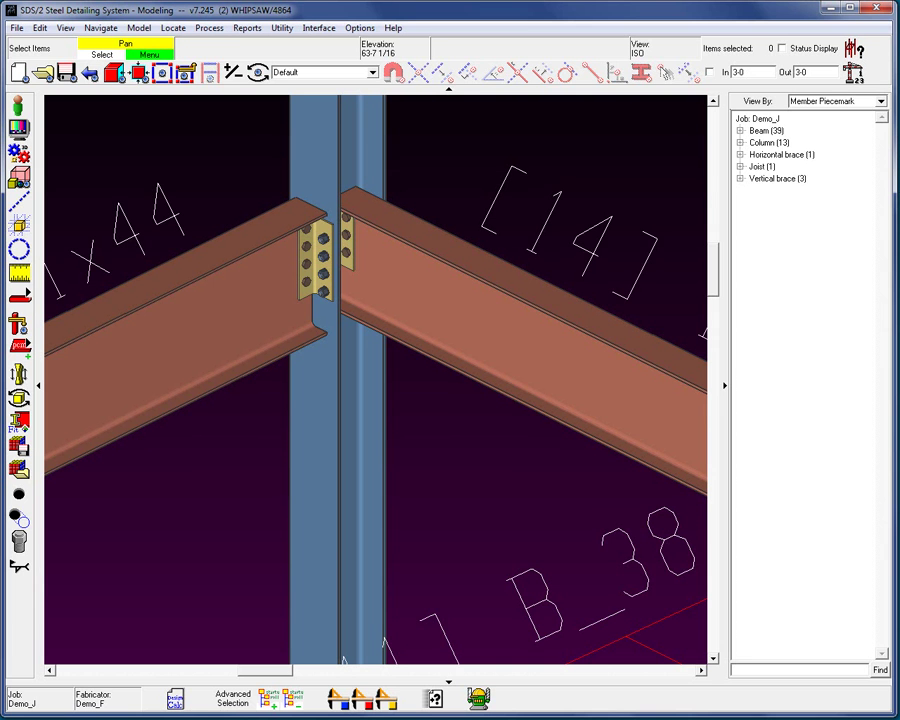
Step: Float the Standard Fabricator Connections menu aside and review Standard Clip Angle Setup without changes
click(359, 27)
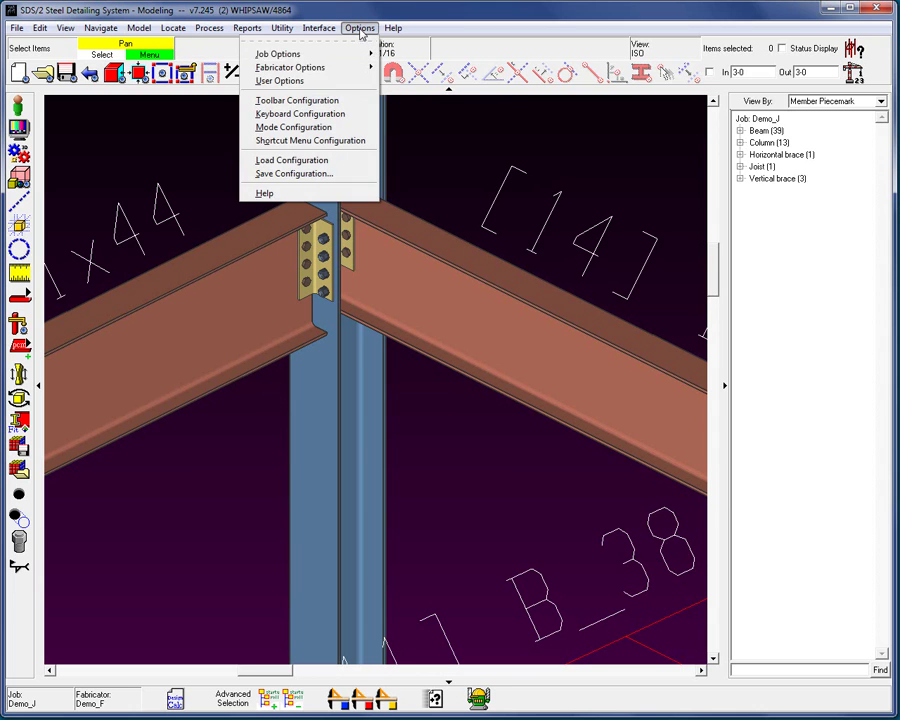
mouse_move(336, 70)
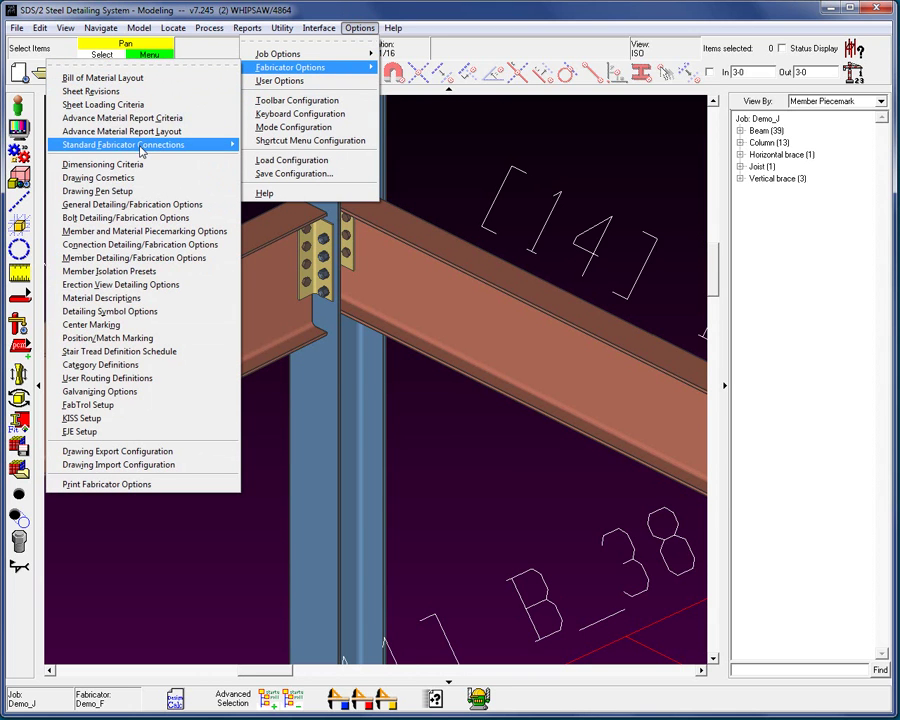
mouse_move(141, 147)
click(277, 141)
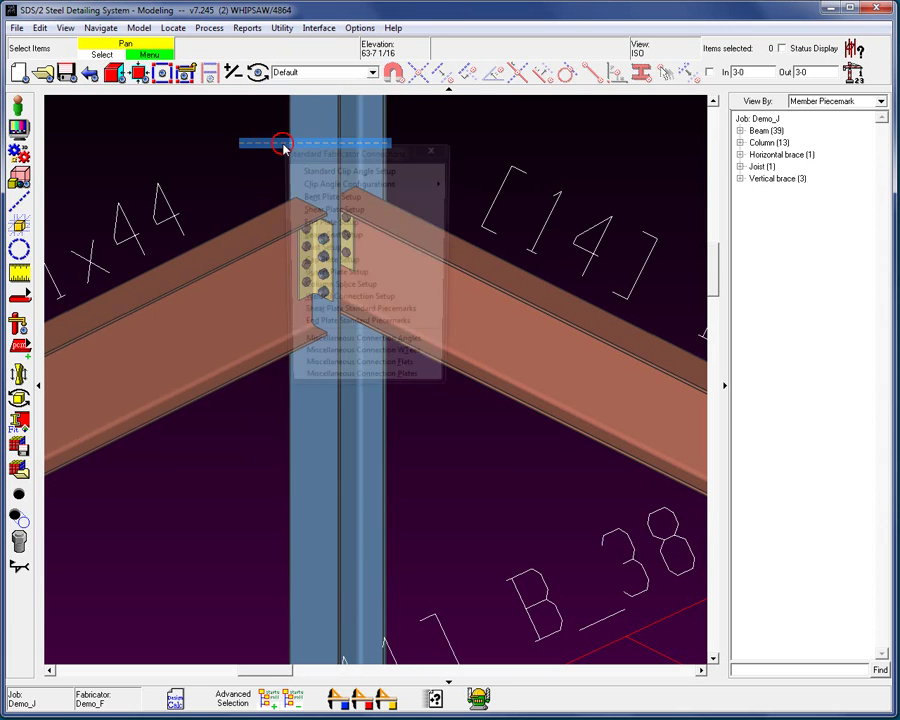
drag(245, 140, 129, 111)
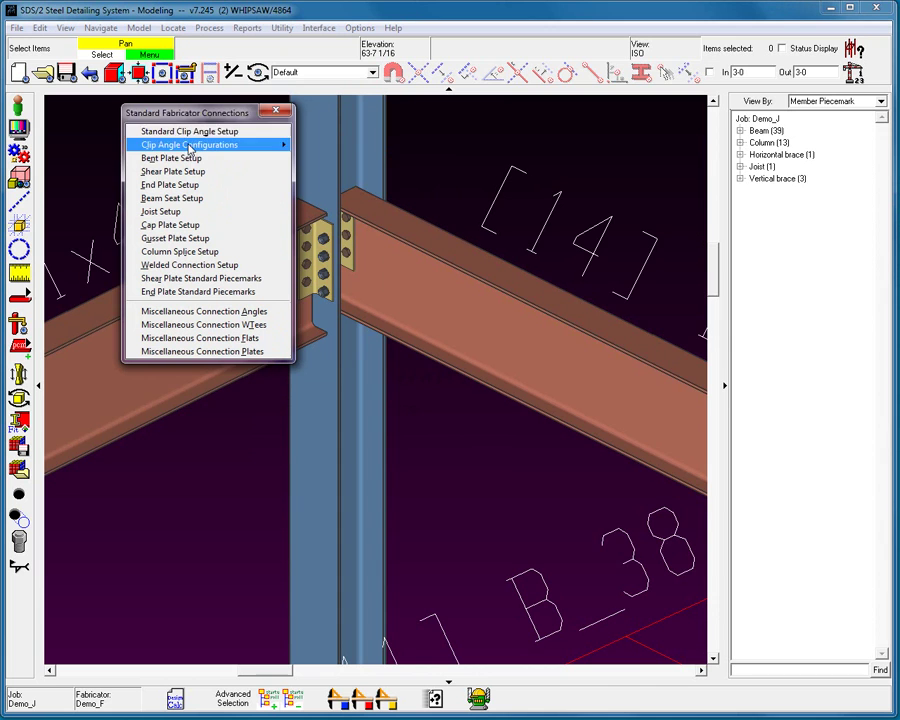
click(187, 132)
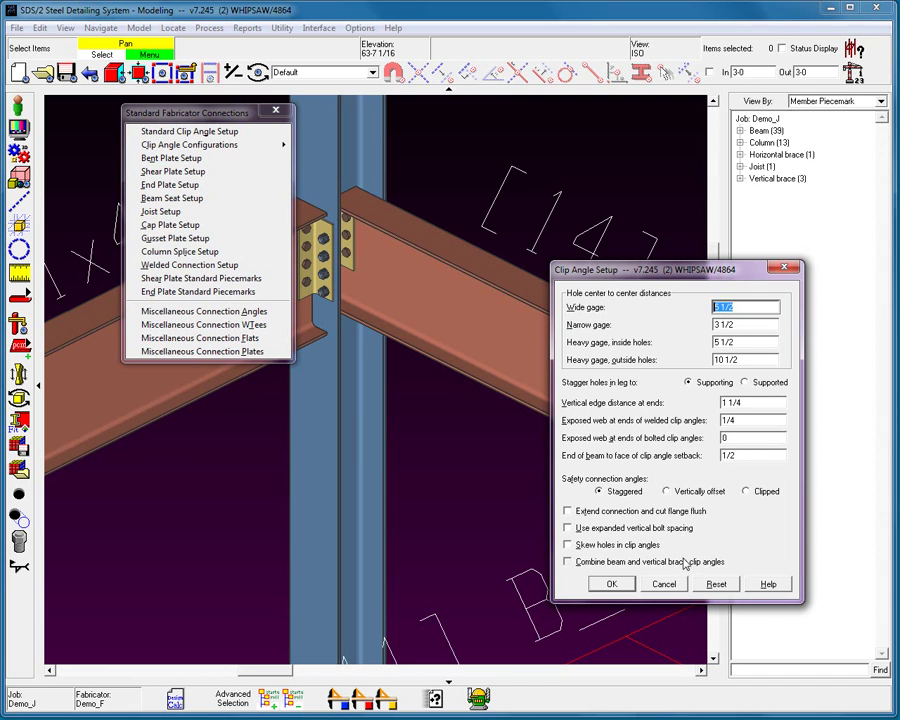
click(613, 584)
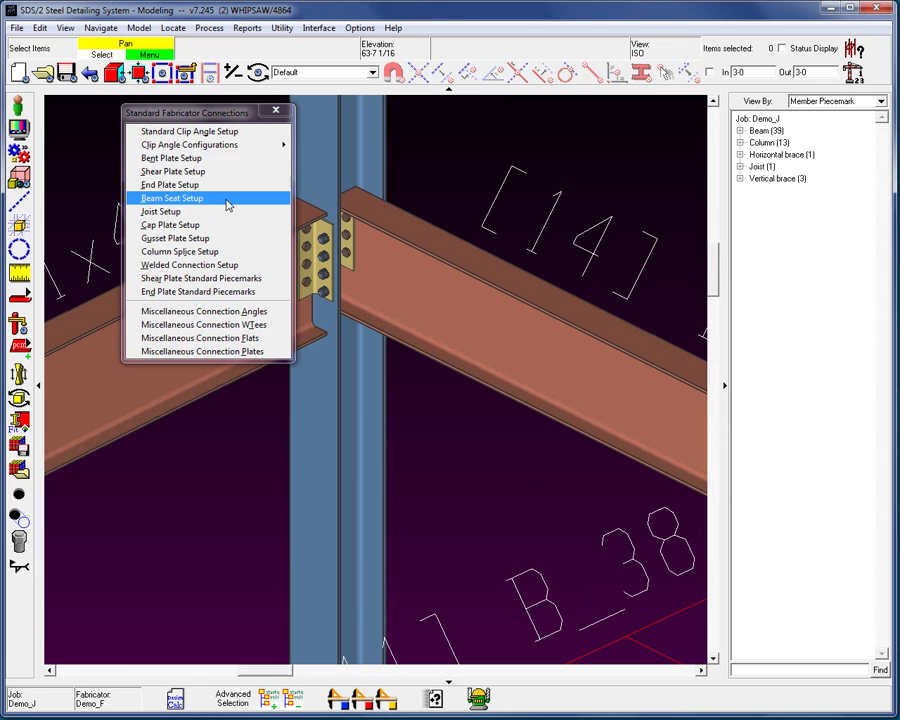
click(235, 146)
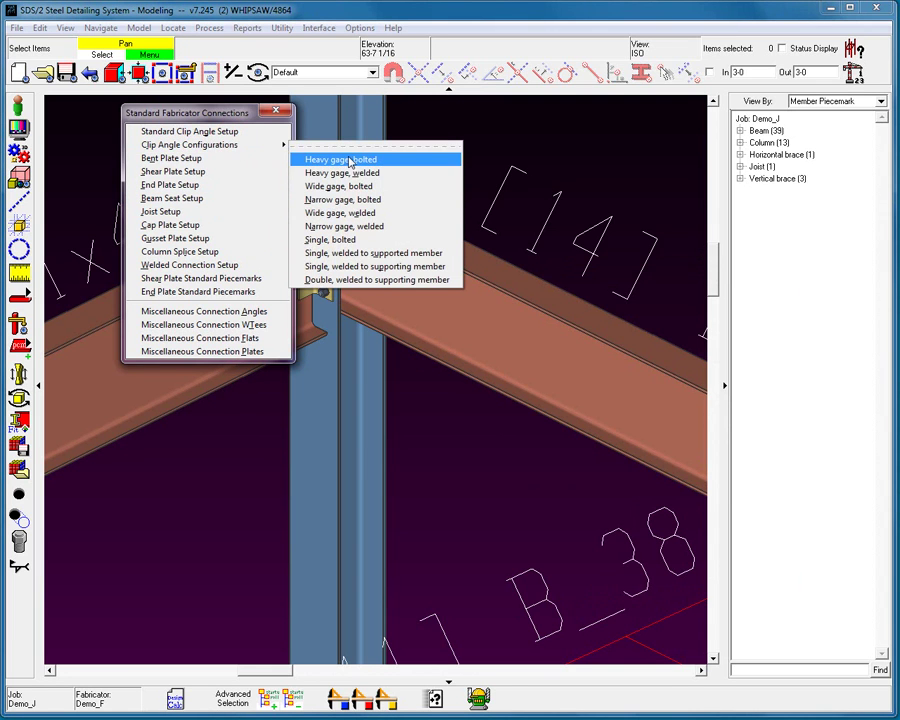
click(380, 196)
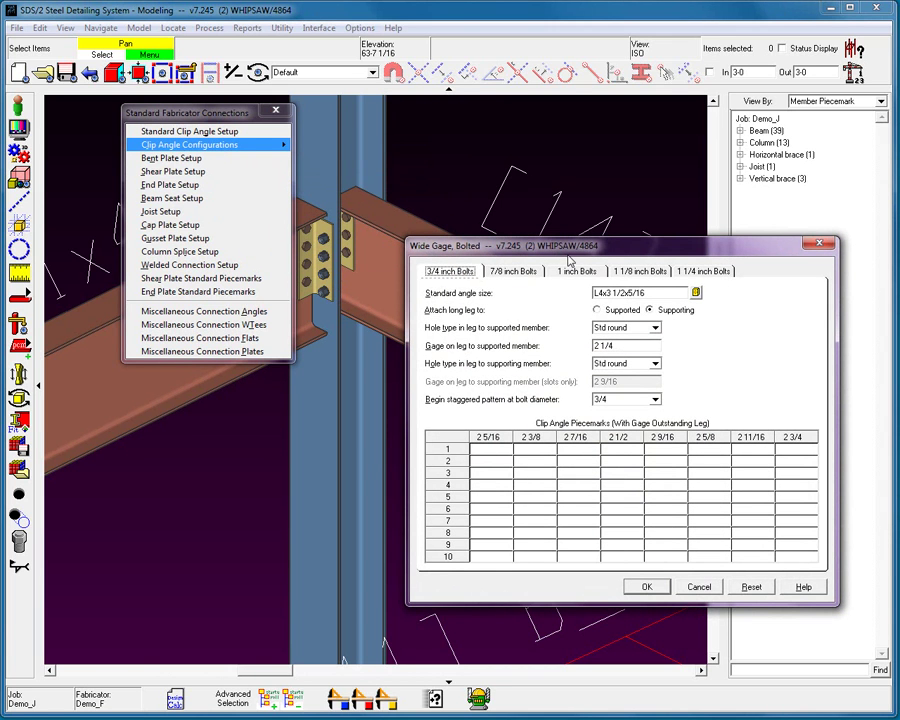
click(512, 271)
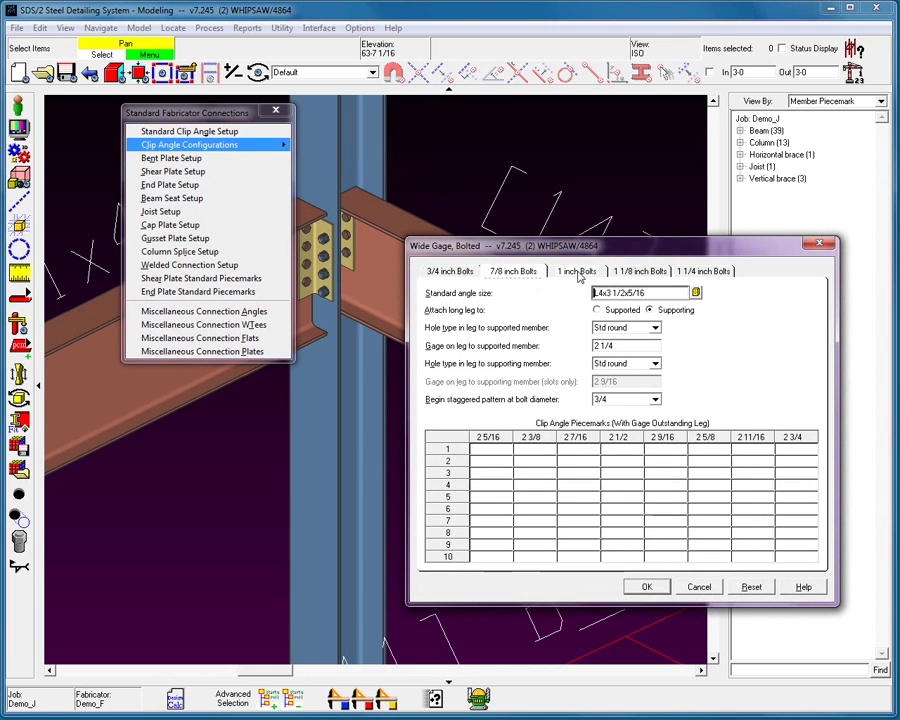
click(580, 271)
click(643, 271)
click(702, 271)
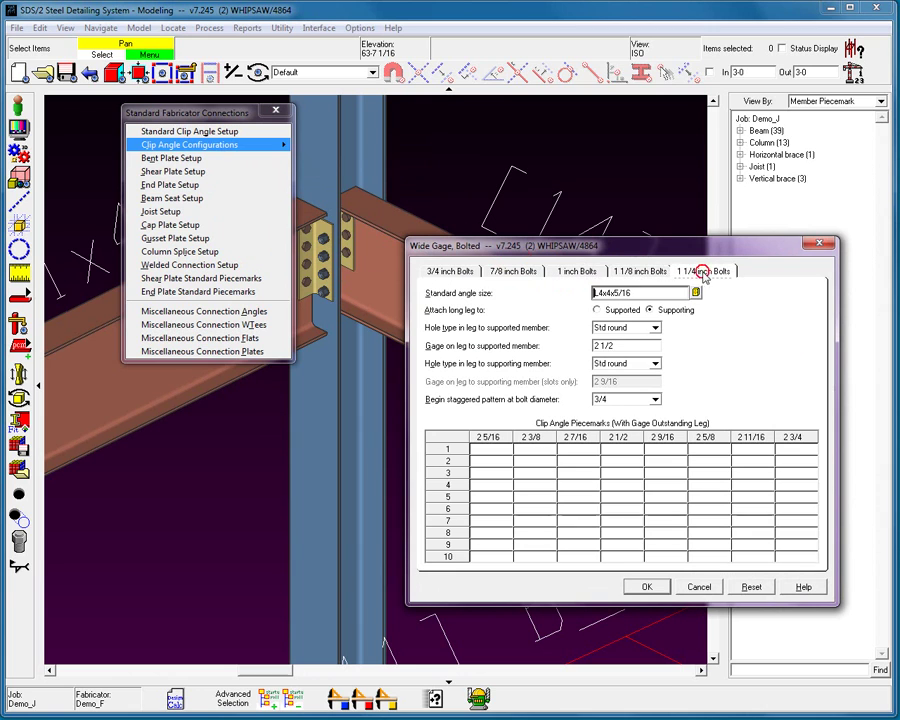
click(459, 272)
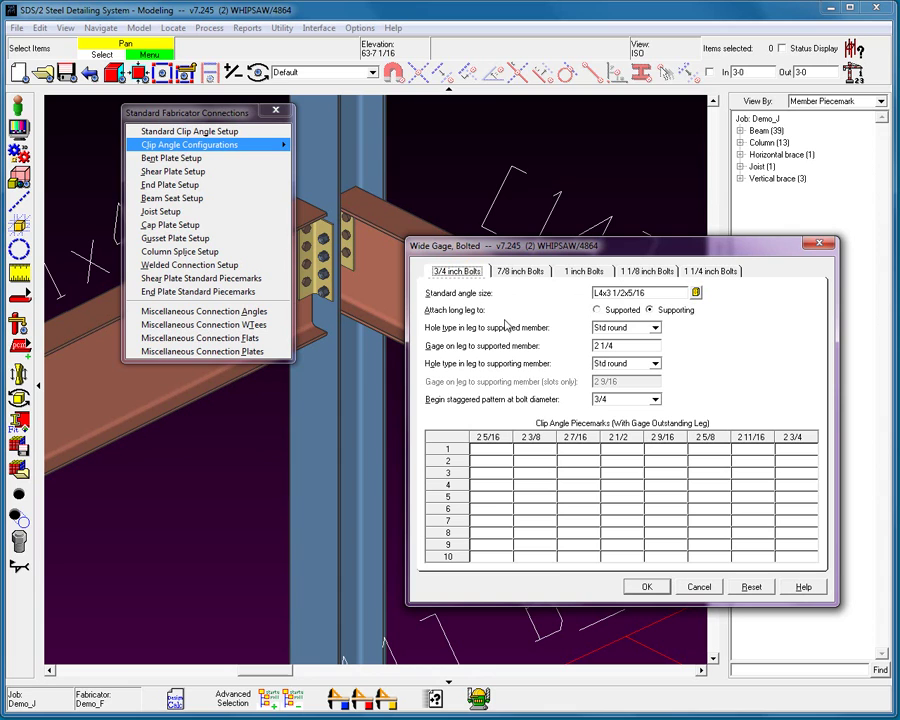
click(668, 311)
click(650, 587)
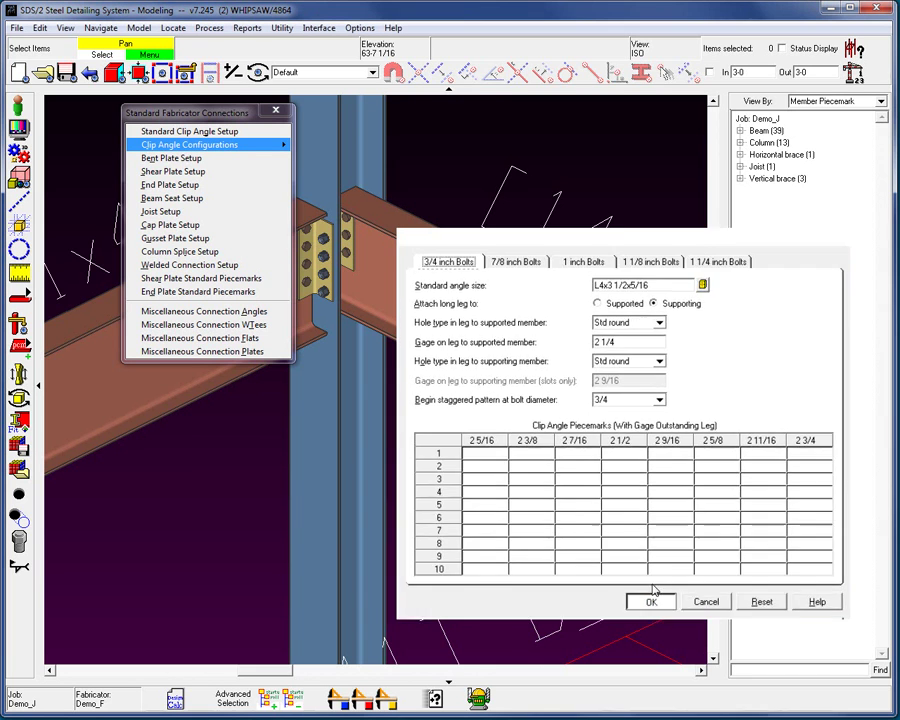
Step: Replace the floating fabricator list with a floating Job Options list and open Auto Standard Connections
click(276, 109)
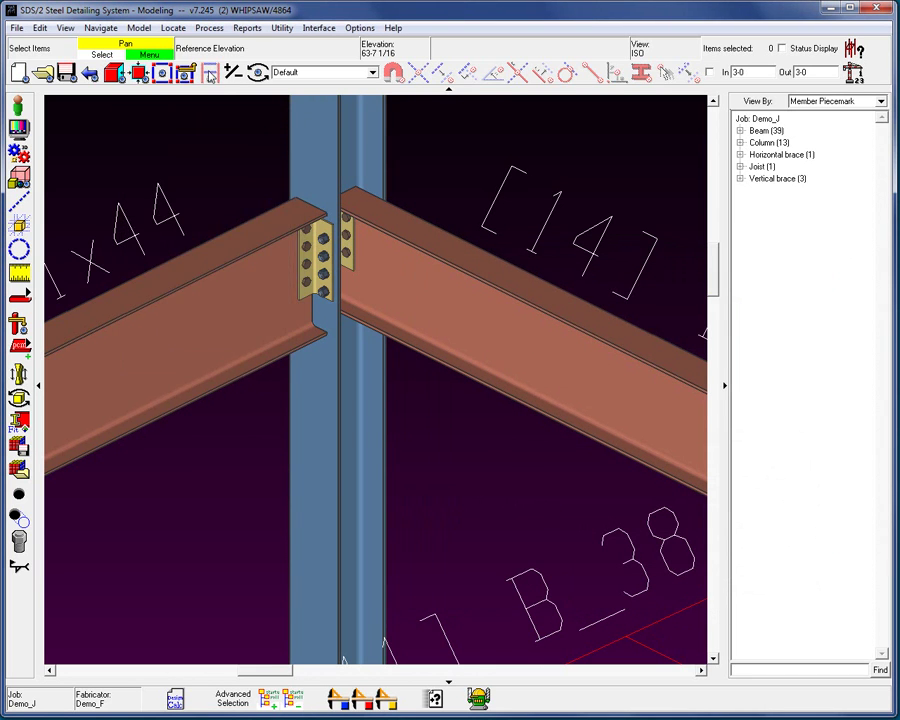
click(362, 29)
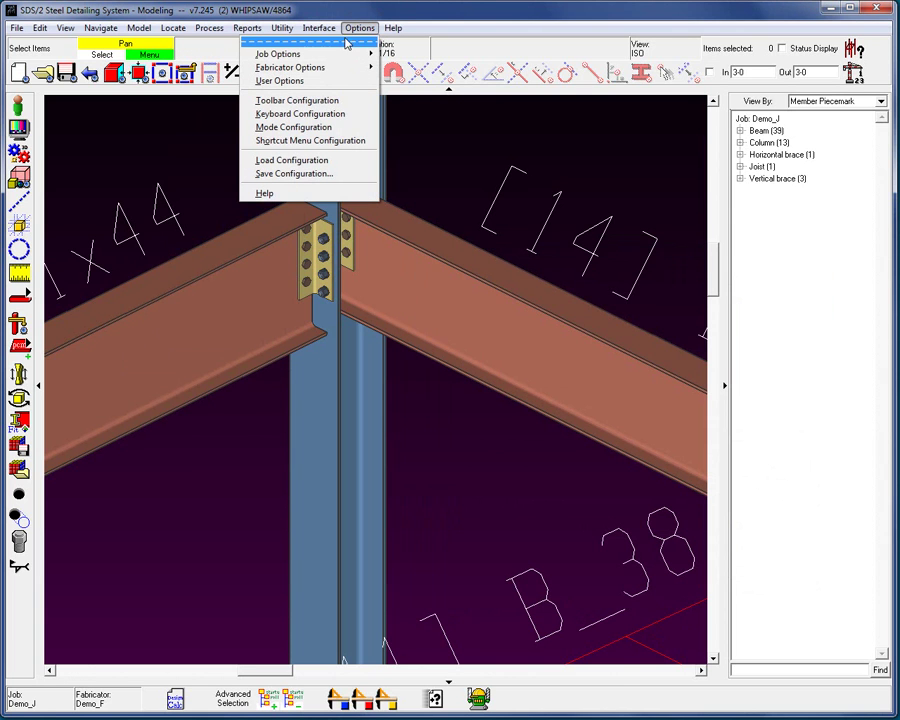
mouse_move(337, 55)
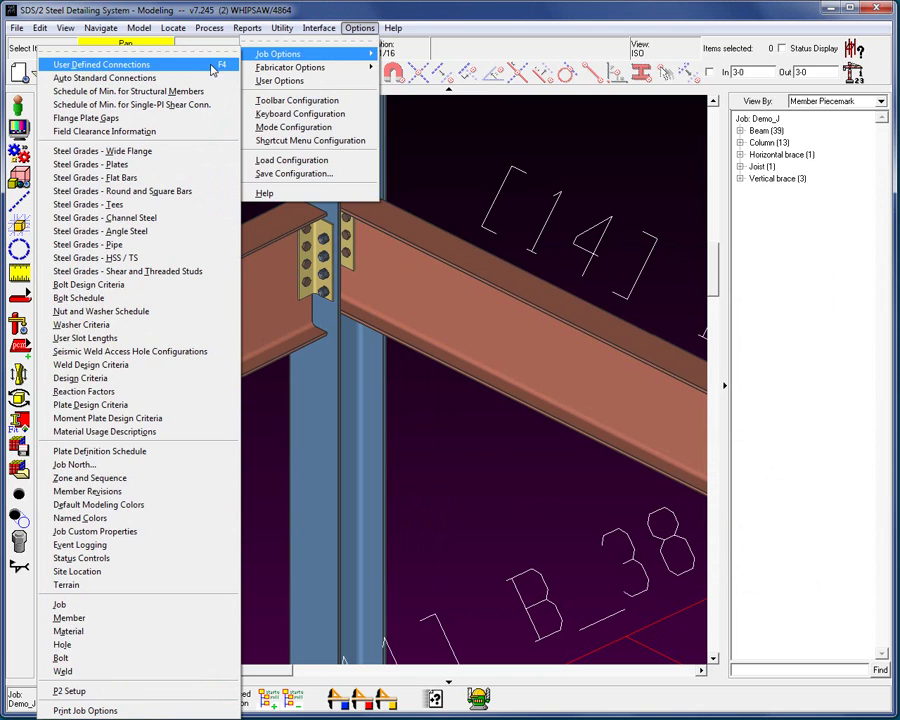
click(140, 52)
drag(252, 58, 140, 29)
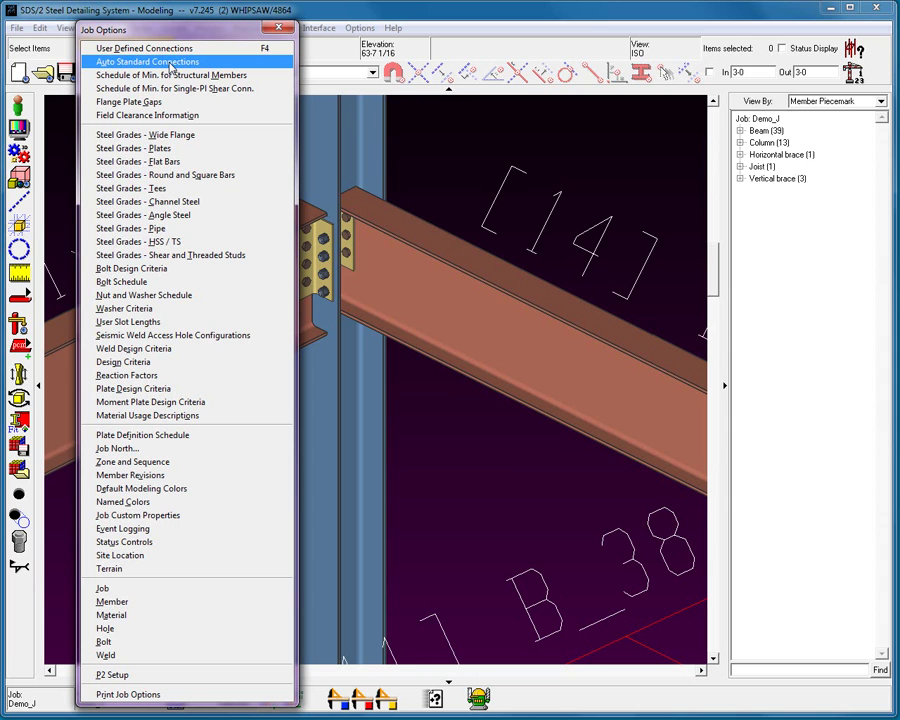
click(170, 62)
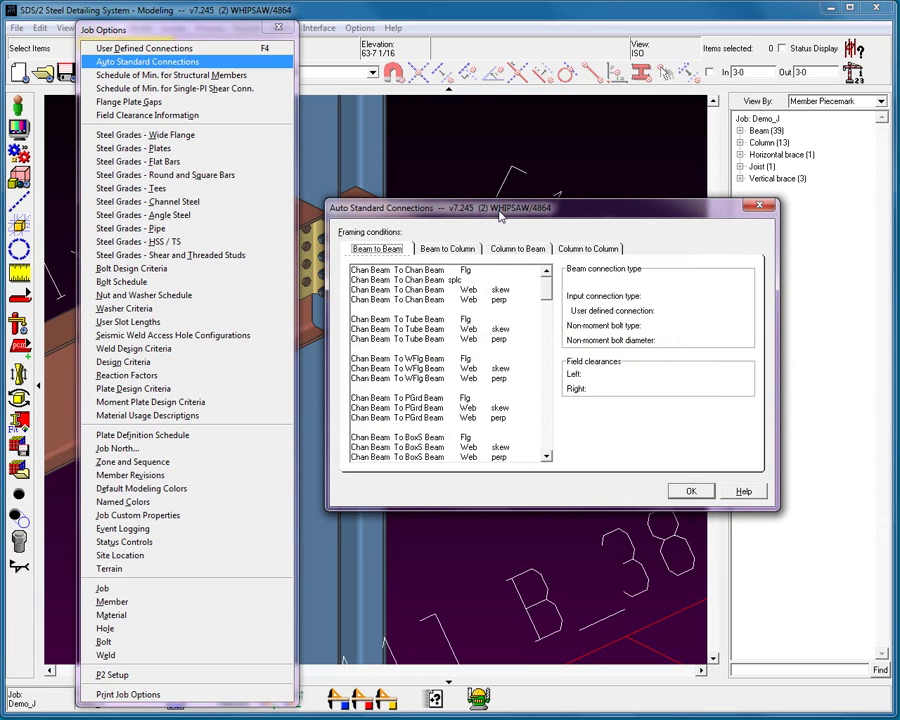
drag(497, 200, 559, 197)
drag(205, 33, 141, 25)
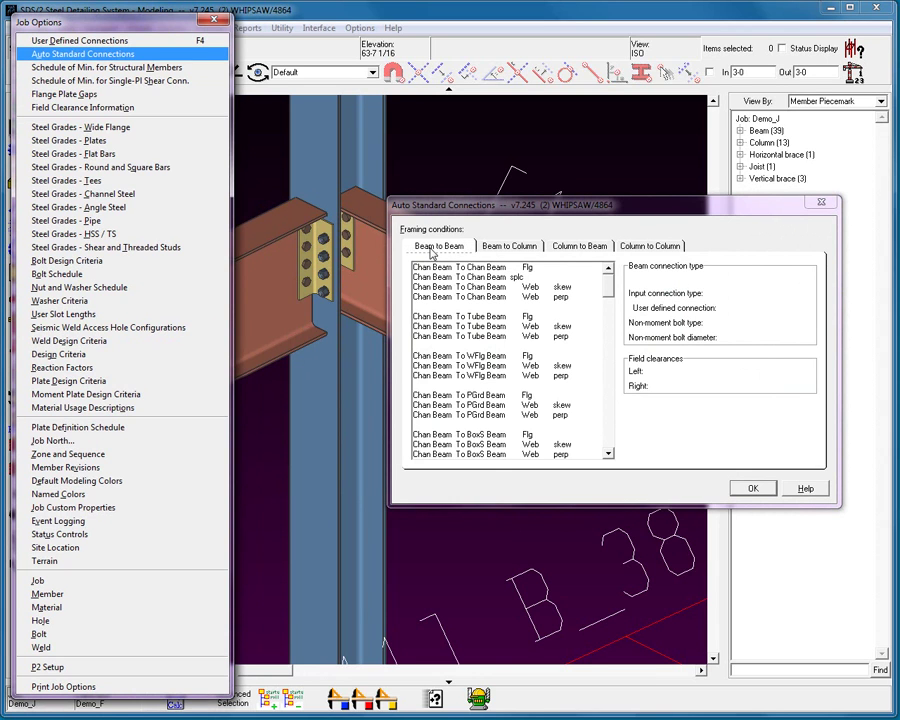
Step: On the Beam to Column tab, select the WFlg Beam To WFlg Col Flg perp condition
click(512, 246)
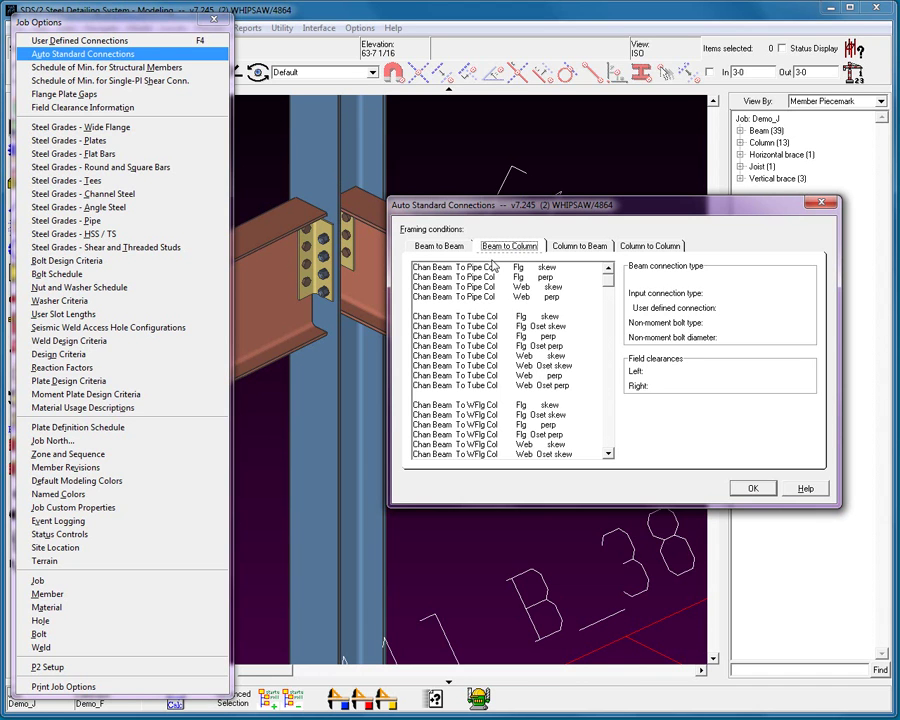
scroll(606, 290, down, 10)
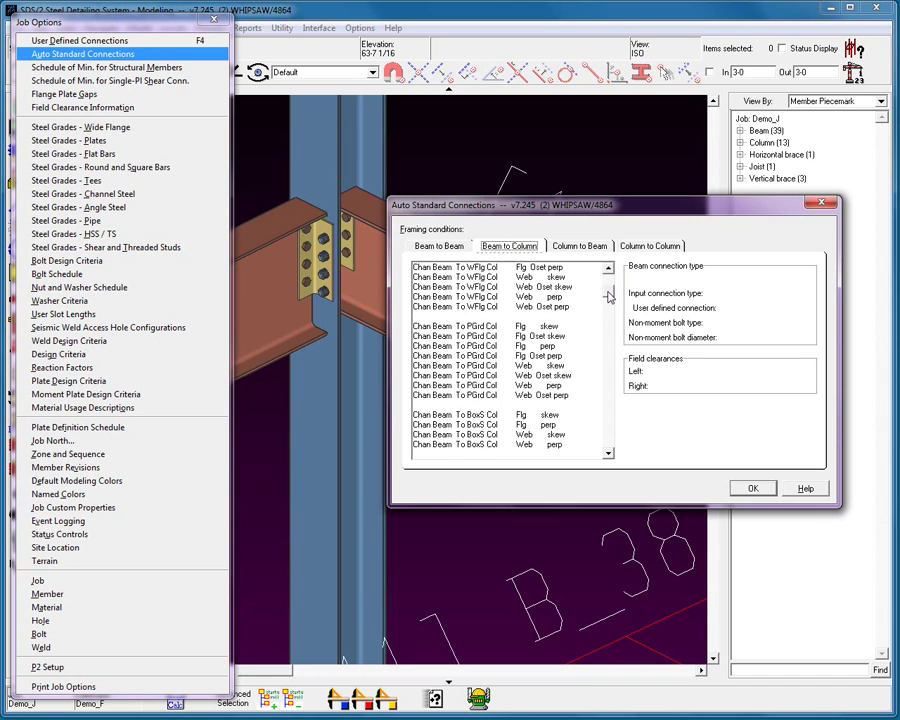
drag(606, 311, 605, 348)
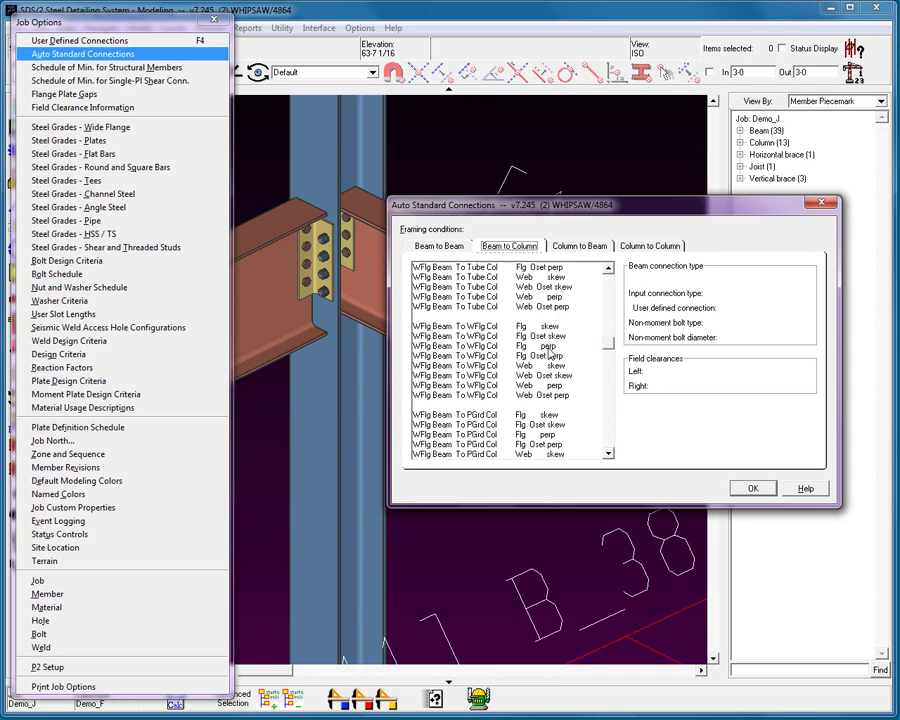
click(488, 346)
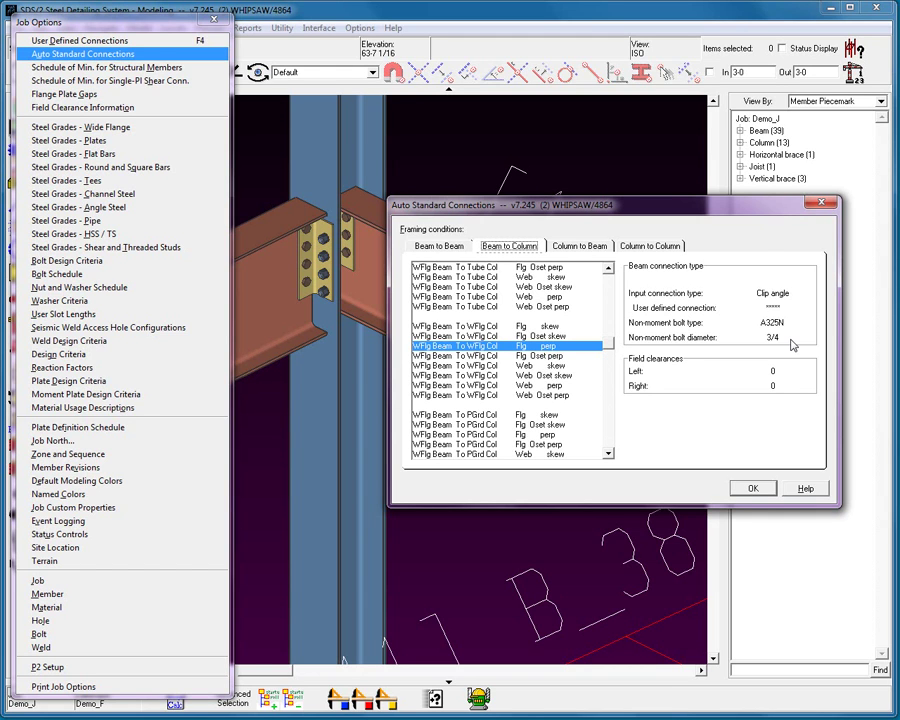
Step: Keep WFlg Beam To WFlg Col Flg perp as Clip angle but change its attachment to Welded
double_click(468, 347)
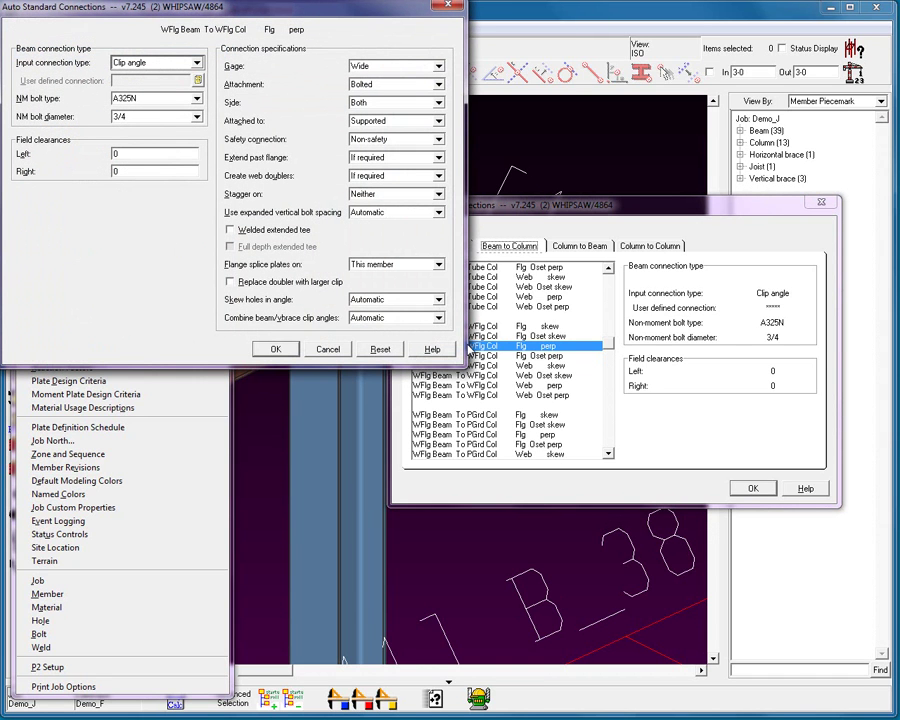
drag(210, 6, 295, 107)
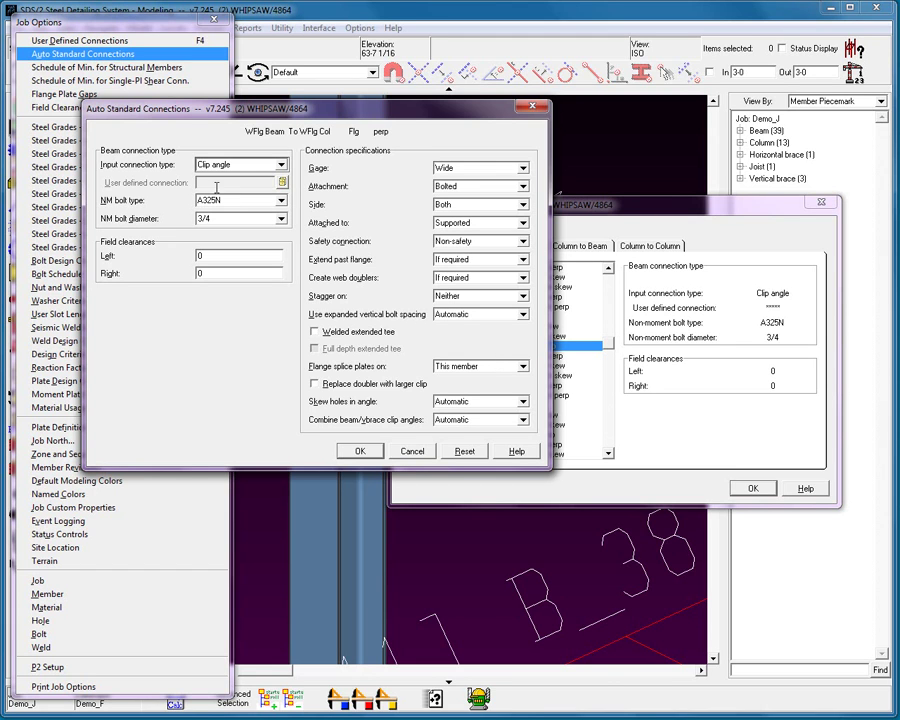
click(281, 165)
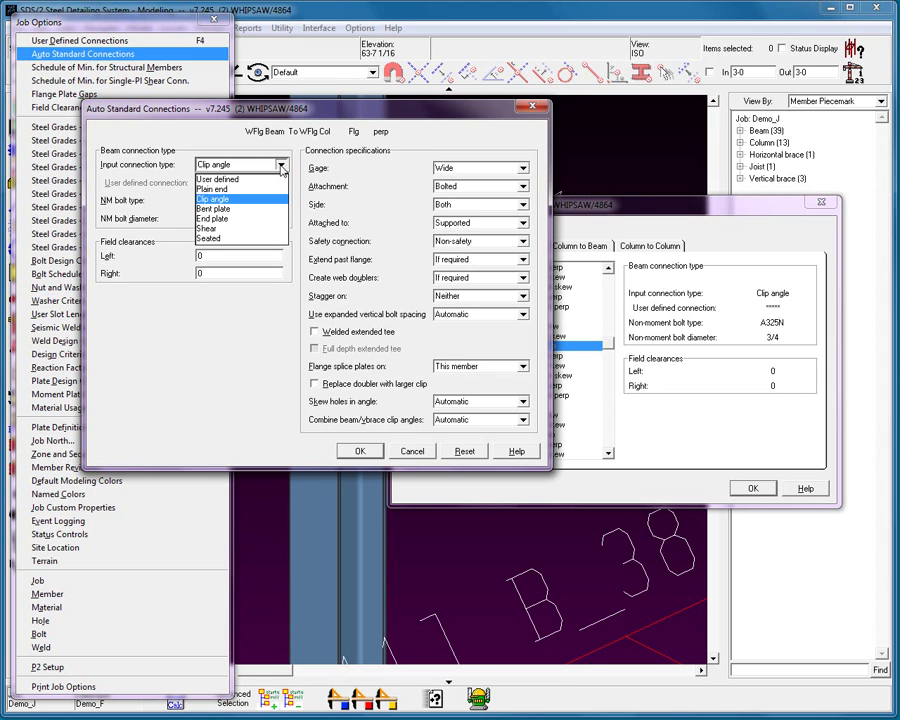
click(215, 199)
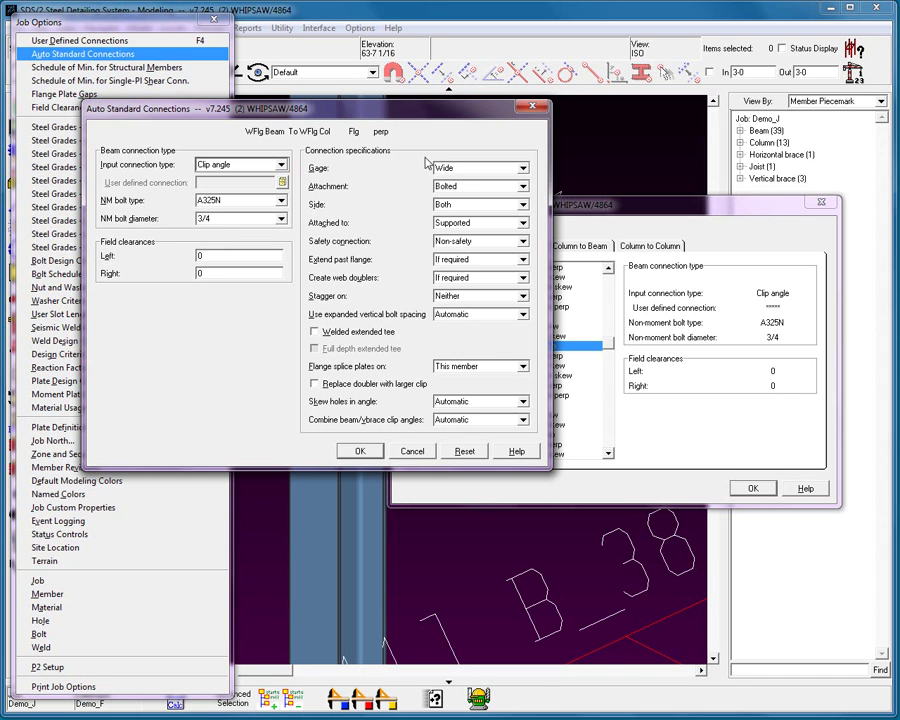
drag(386, 118, 492, 368)
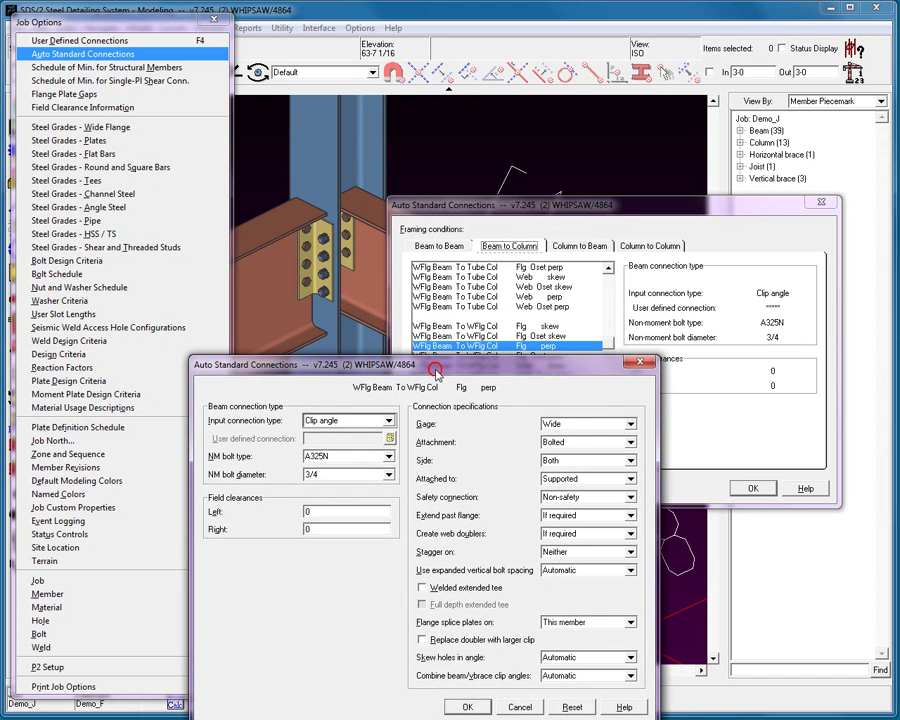
drag(435, 369, 344, 168)
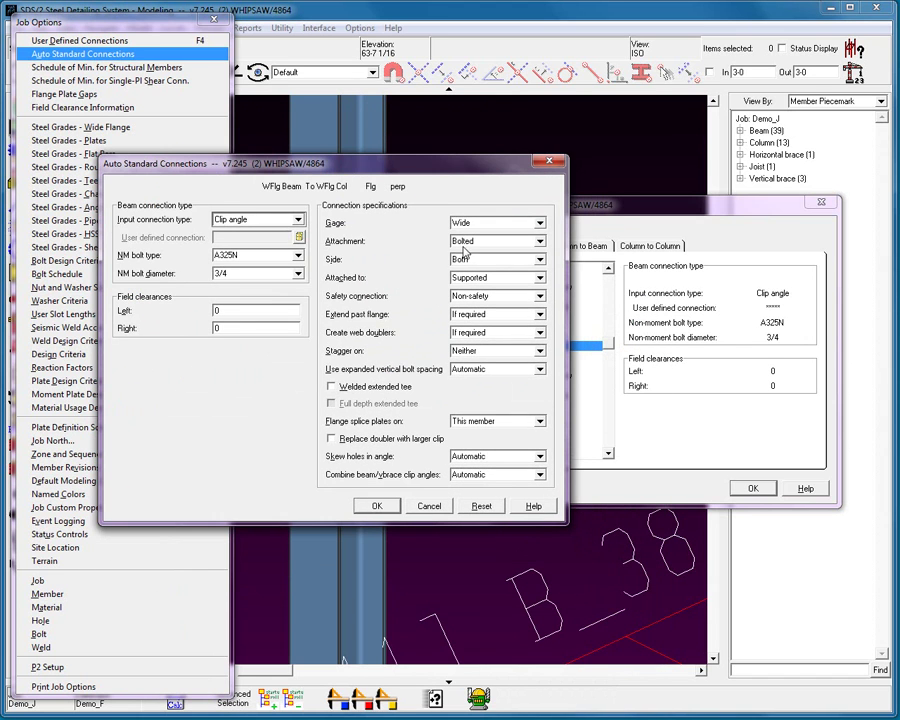
click(539, 241)
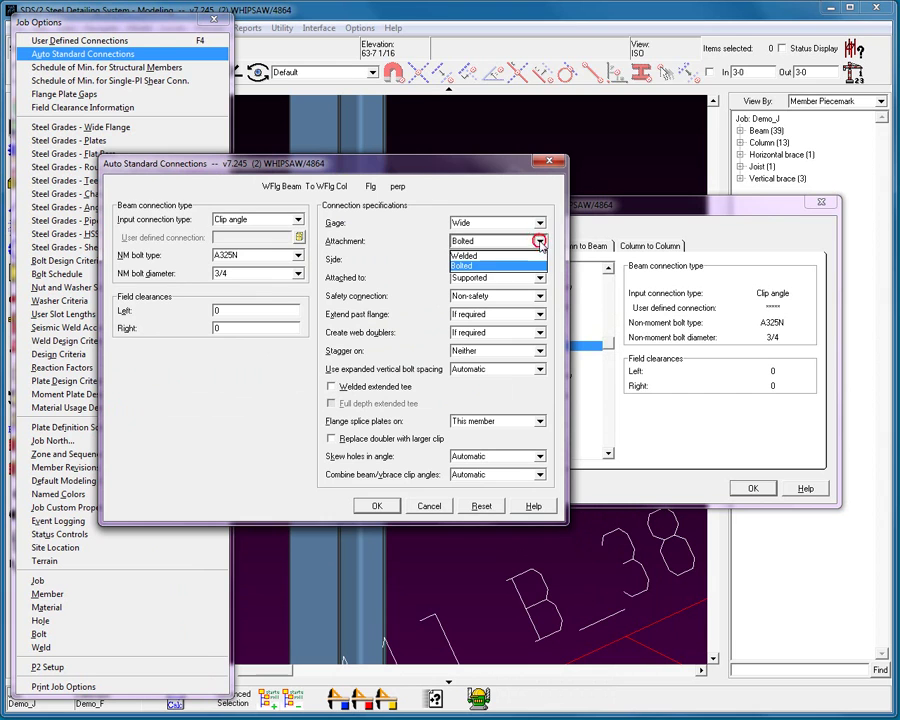
click(480, 256)
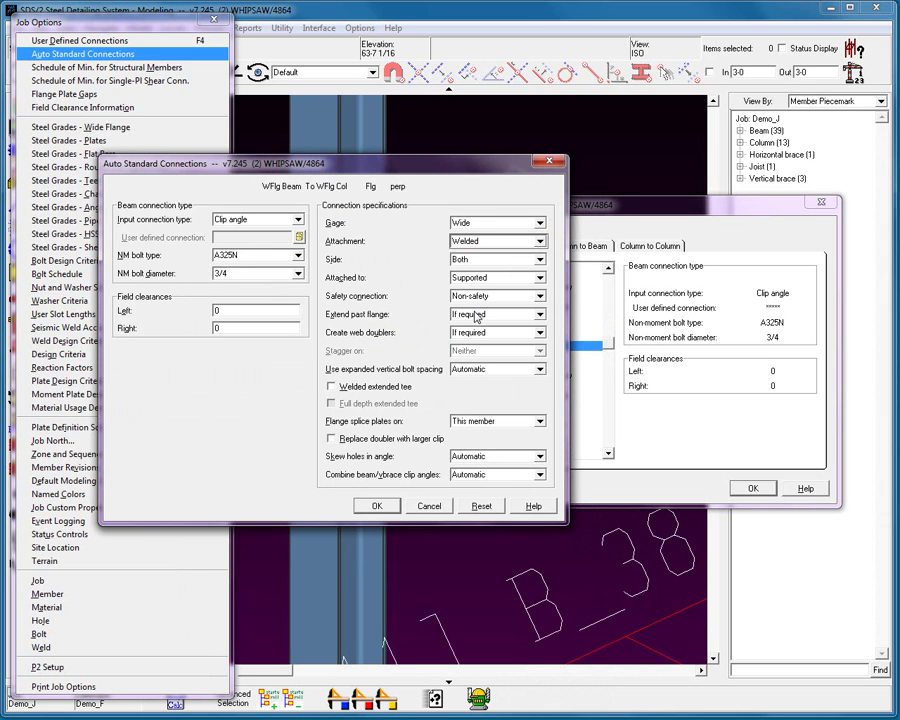
click(377, 507)
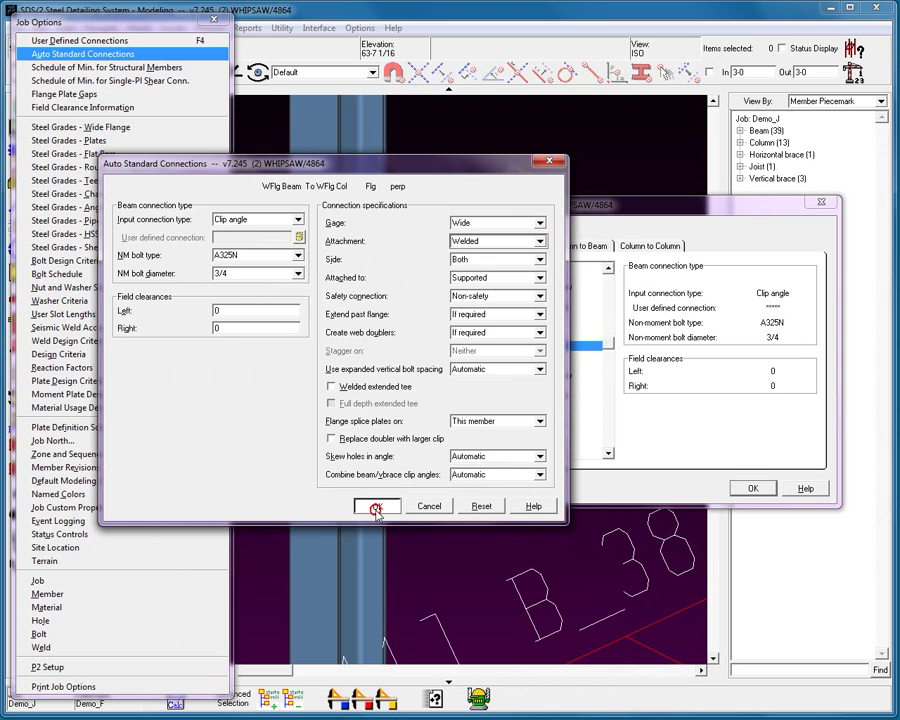
Step: Close Auto Standard Connections and Job Options, cancel the left beam's Beam Edit, and deselect
click(753, 488)
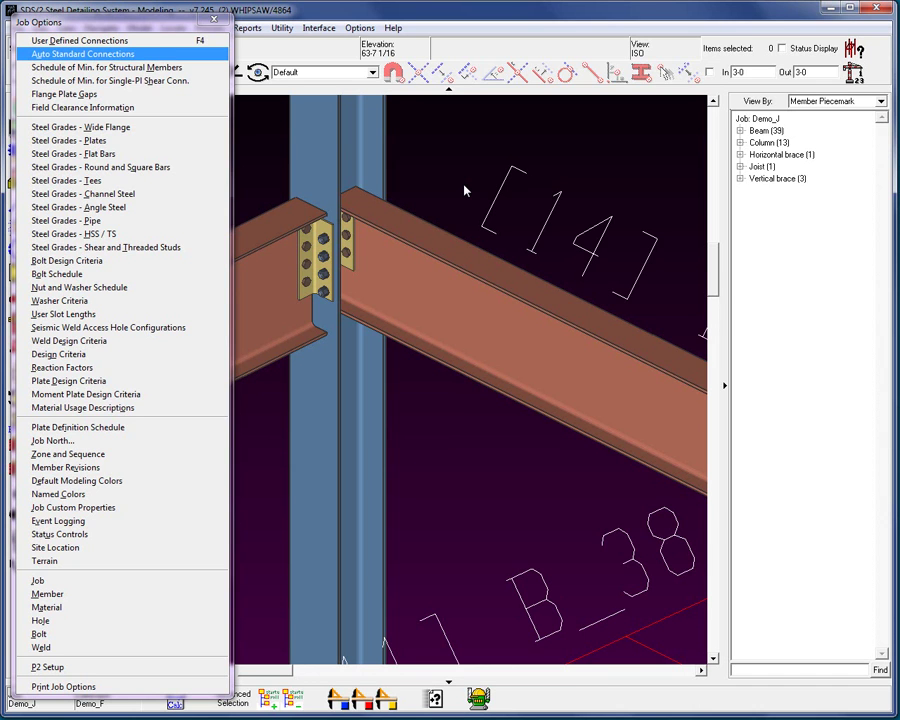
click(213, 19)
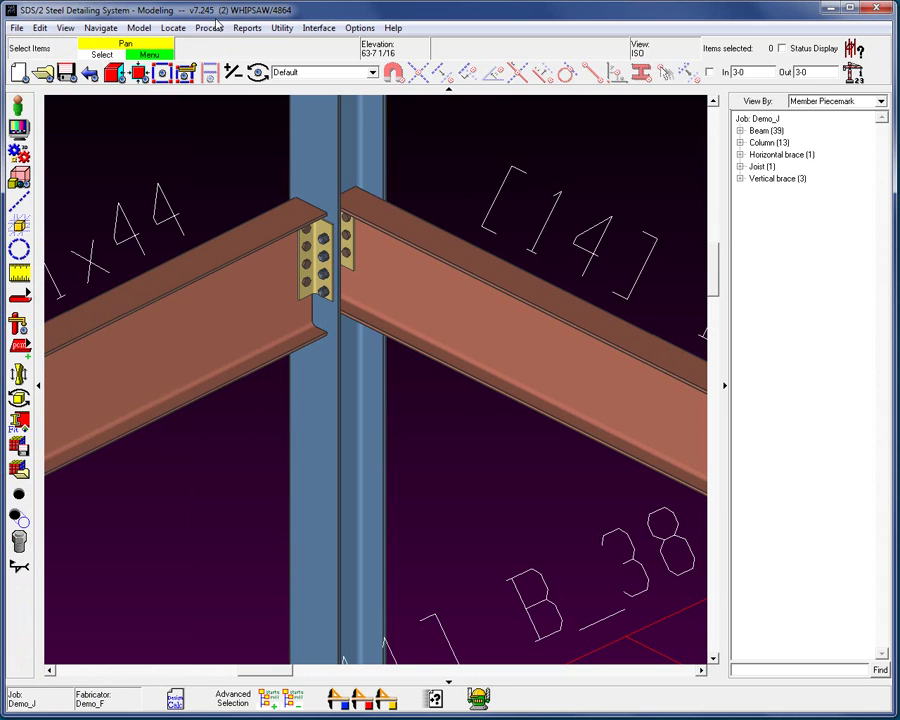
click(262, 306)
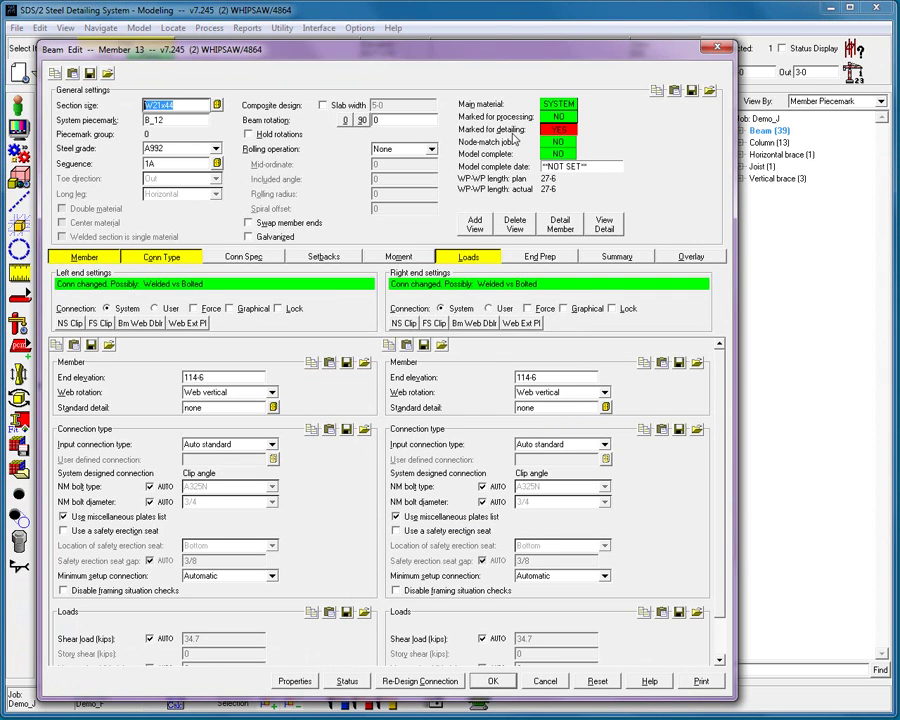
click(549, 682)
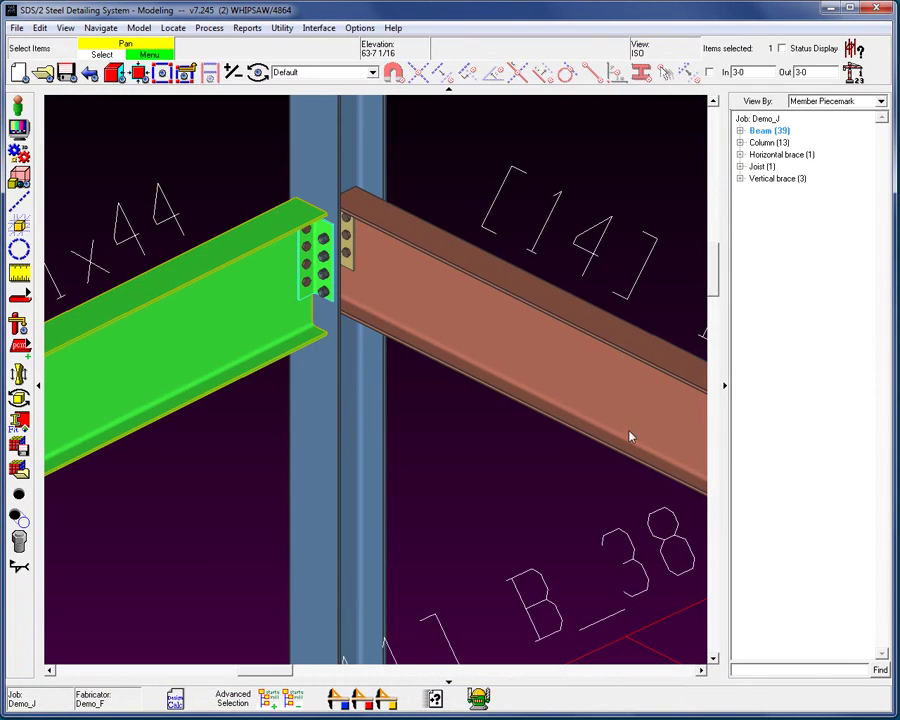
click(567, 214)
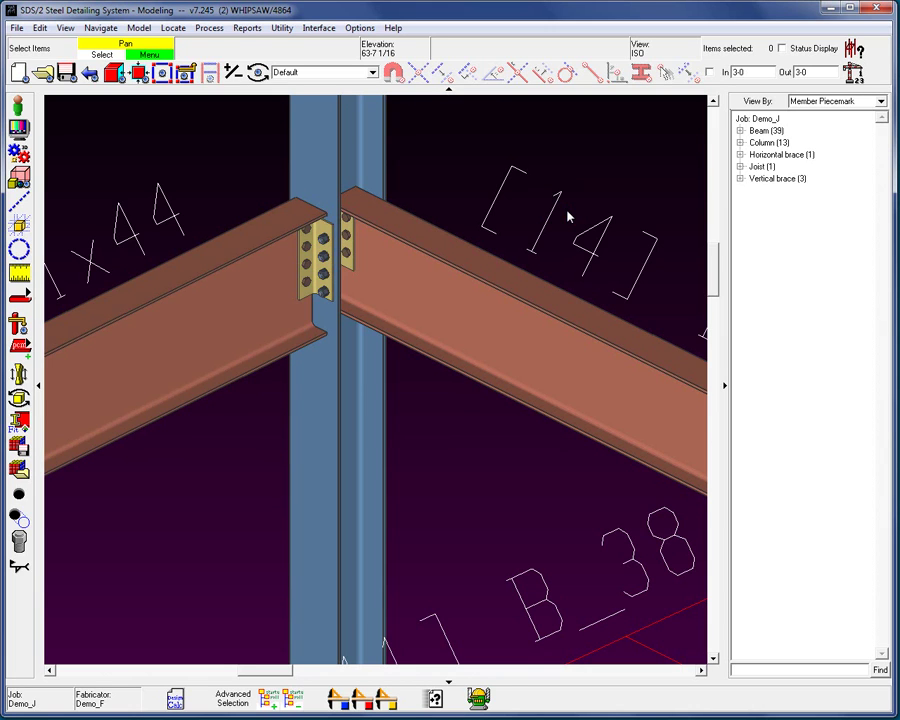
Step: Mark all members for processing via Model > Member and confirm with Yes
click(139, 28)
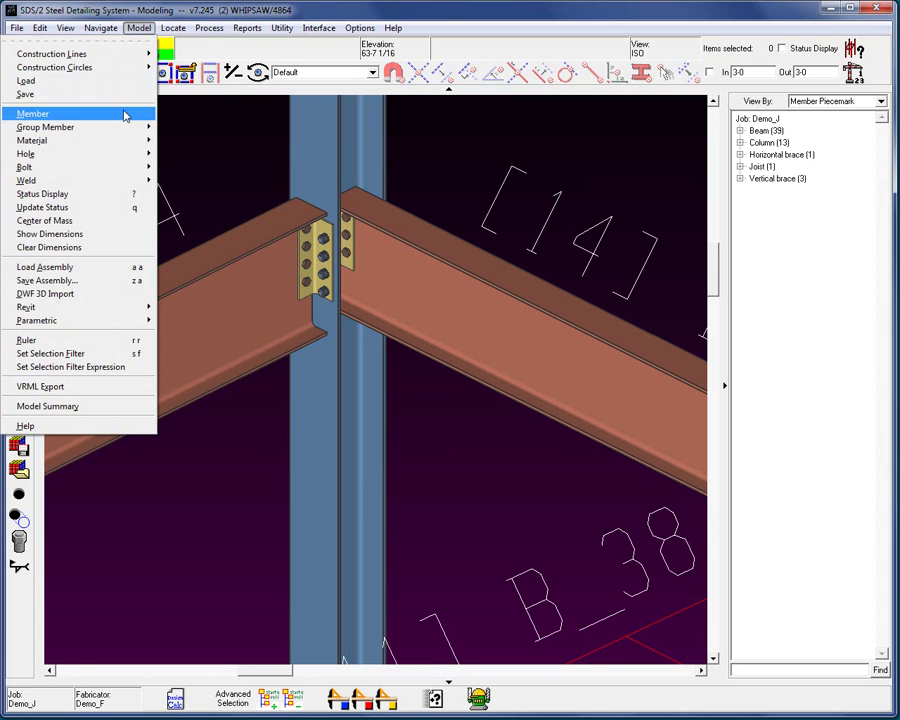
mouse_move(123, 118)
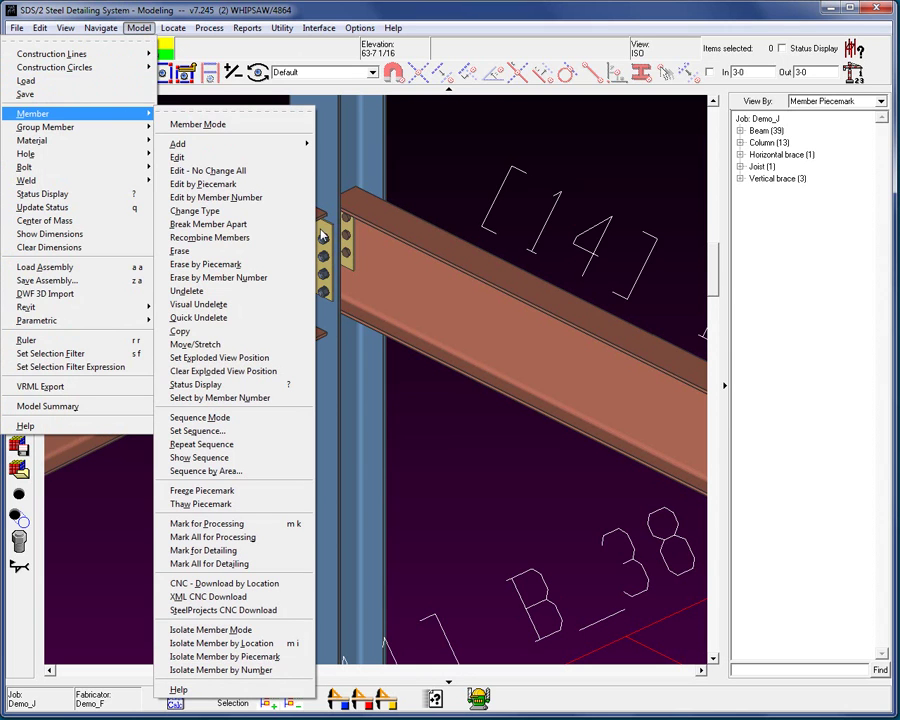
click(300, 537)
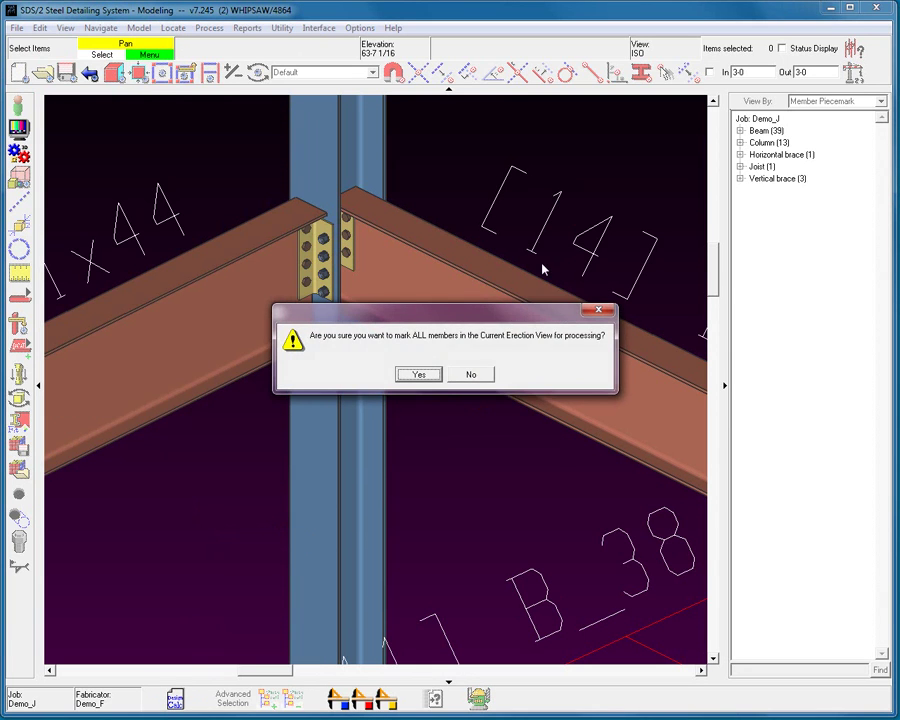
click(416, 375)
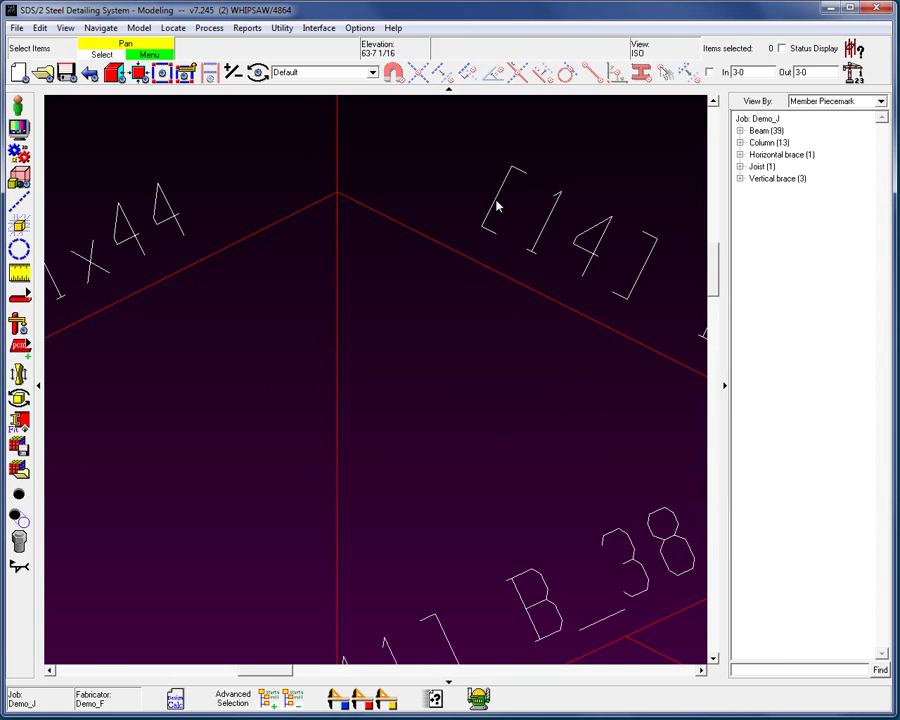
key(Left)
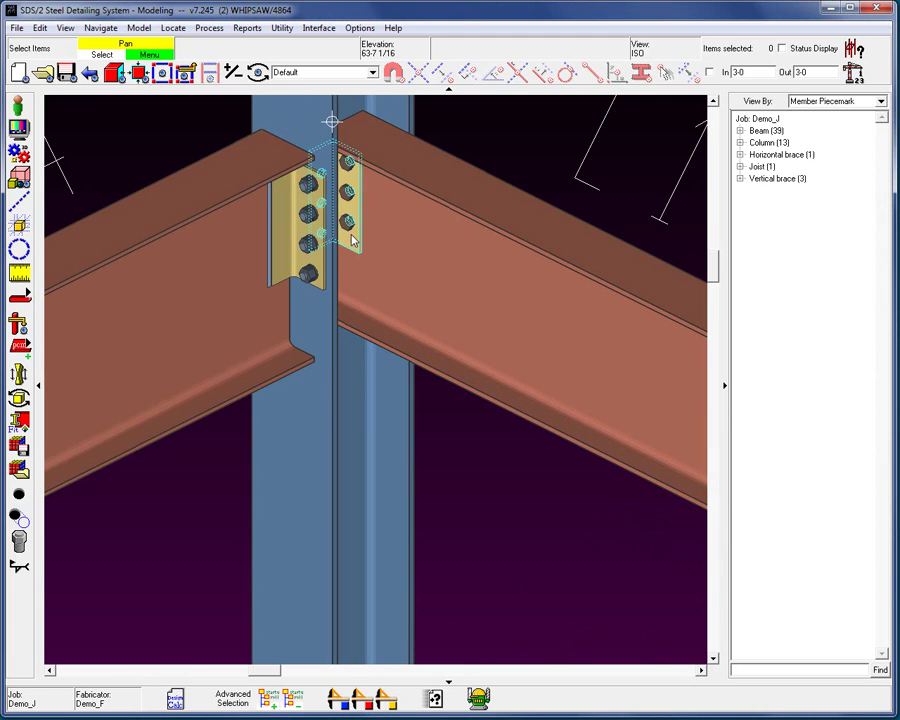
Step: Orbit the view around the column to inspect the regenerated clip-angle connections
key(Left)
key(Left)
key(Left)
key(Left)
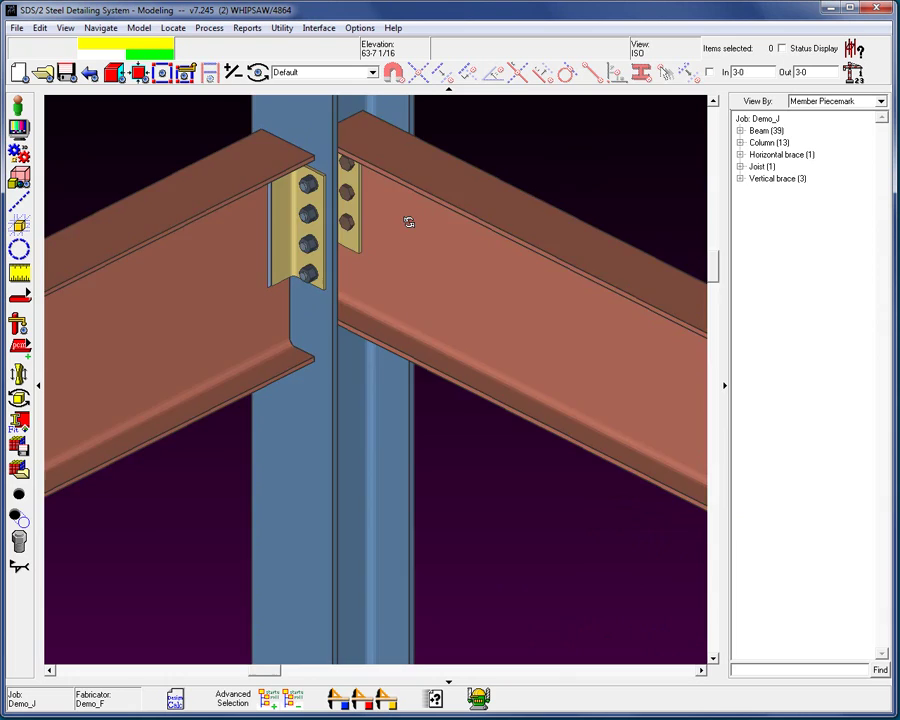
key(Left)
key(Left)
key(Left)
key(Left)
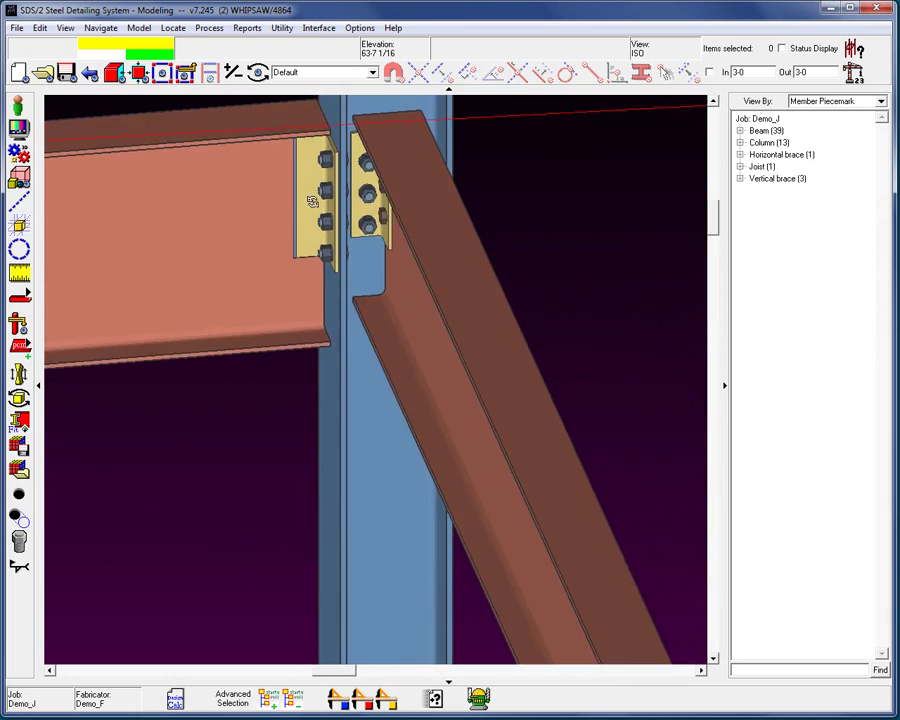
key(Left)
key(Left)
key(Left)
key(Left)
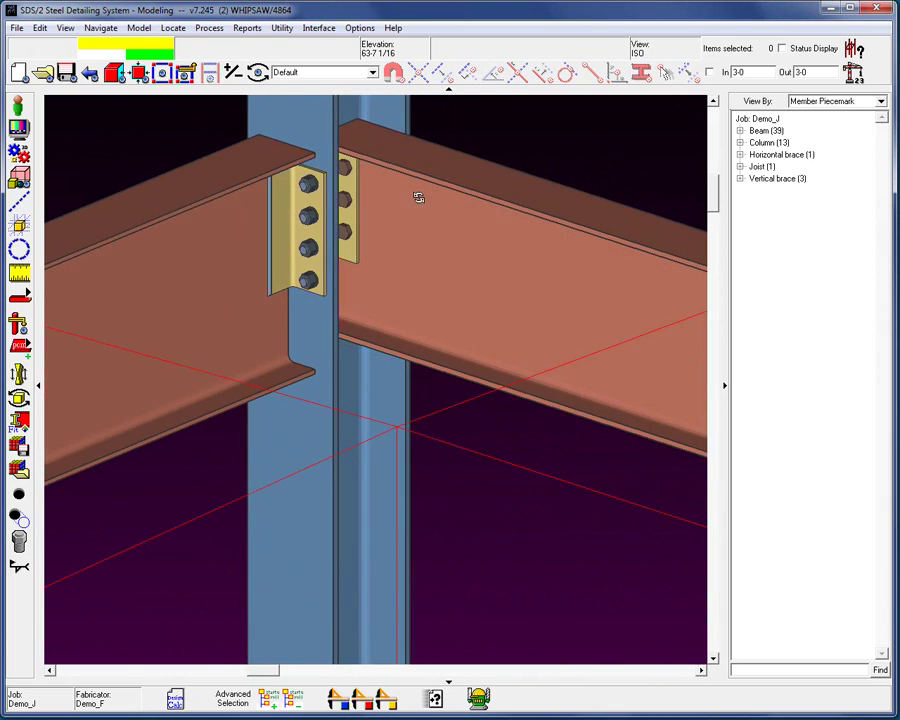
key(Left)
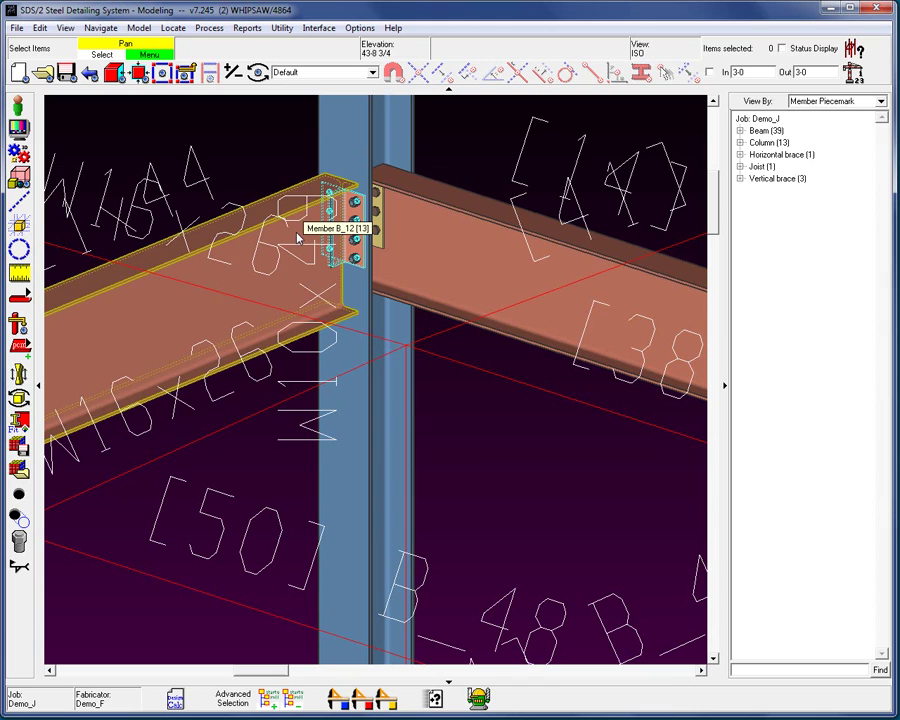
Step: Pan, rotate and zoom in on beam B_12's connection to the column
scroll(296, 246, down, 5)
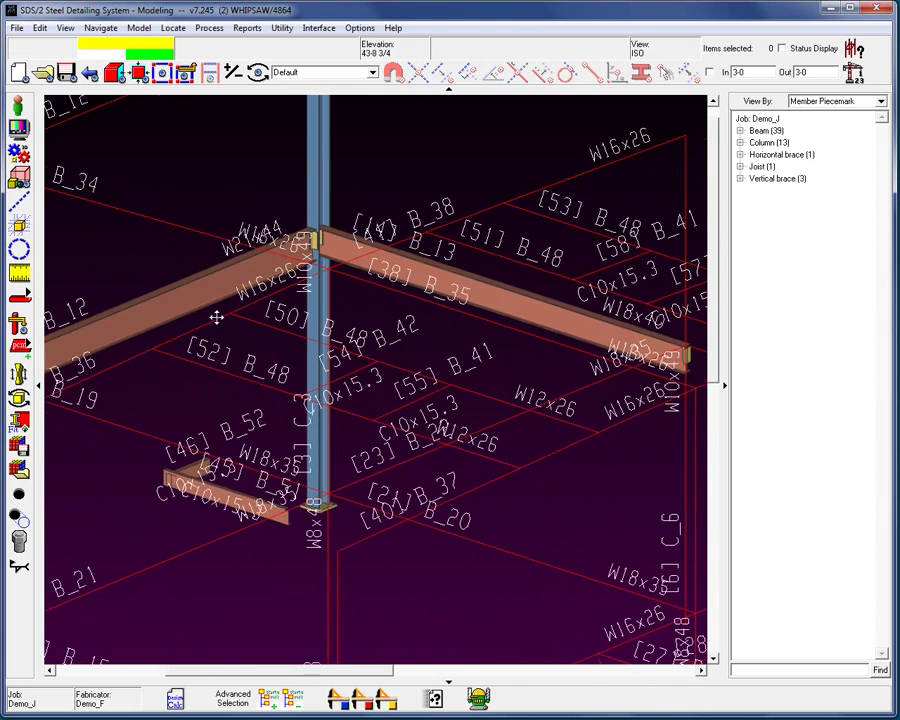
middle_drag(214, 314, 562, 264)
click(312, 295)
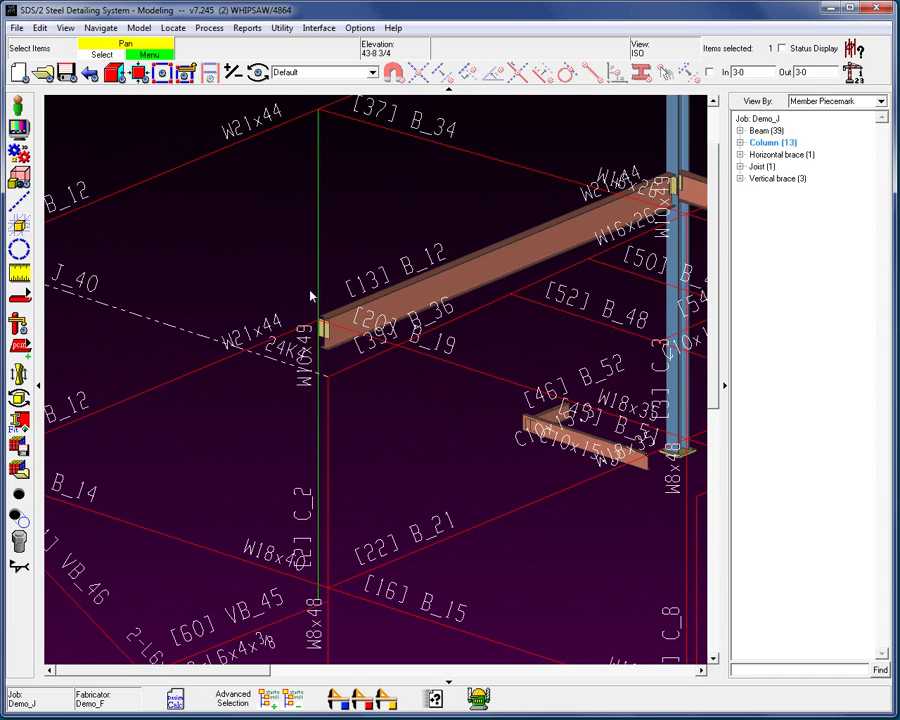
scroll(356, 316, up, 6)
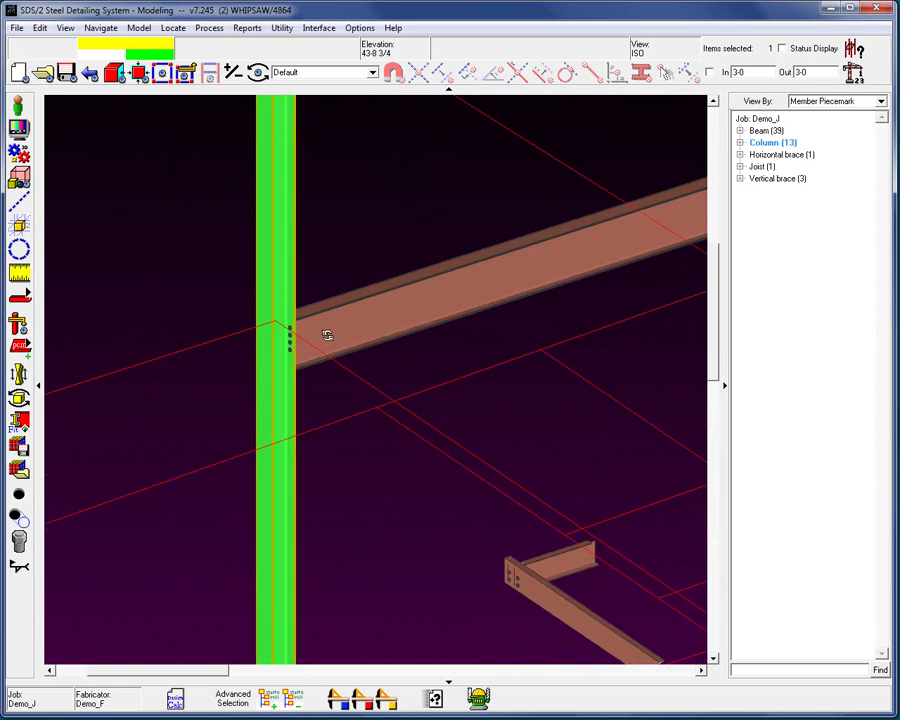
middle_drag(258, 340, 179, 341)
scroll(346, 314, up, 4)
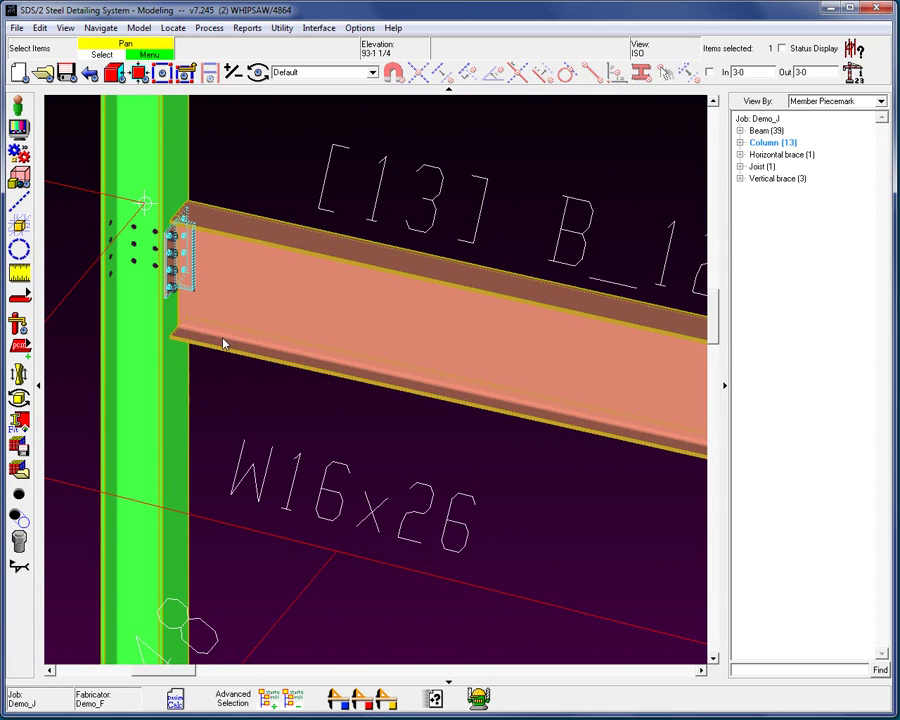
scroll(253, 306, down, 3)
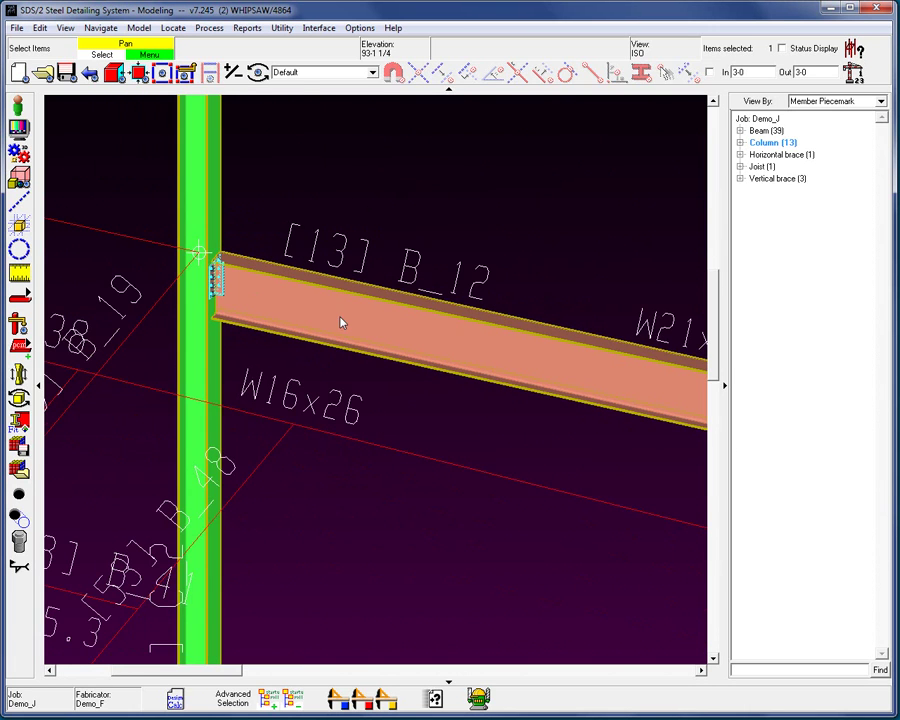
middle_drag(342, 320, 339, 316)
scroll(339, 316, down, 3)
scroll(480, 136, up, 6)
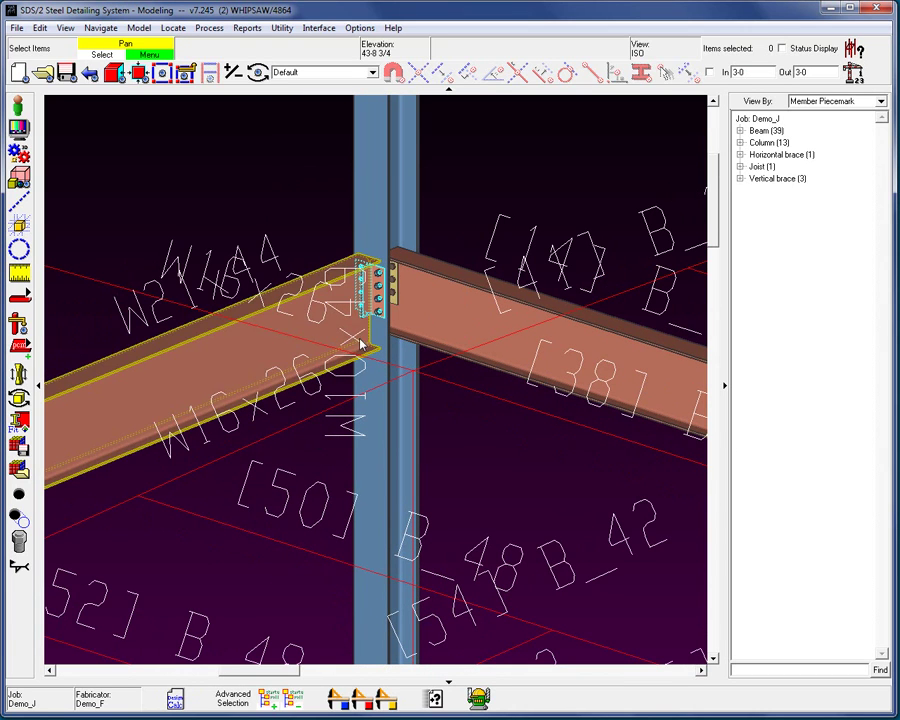
Step: Open Beam Edit for B_12 and set its right-end input connection type to Clip angle
double_click(326, 333)
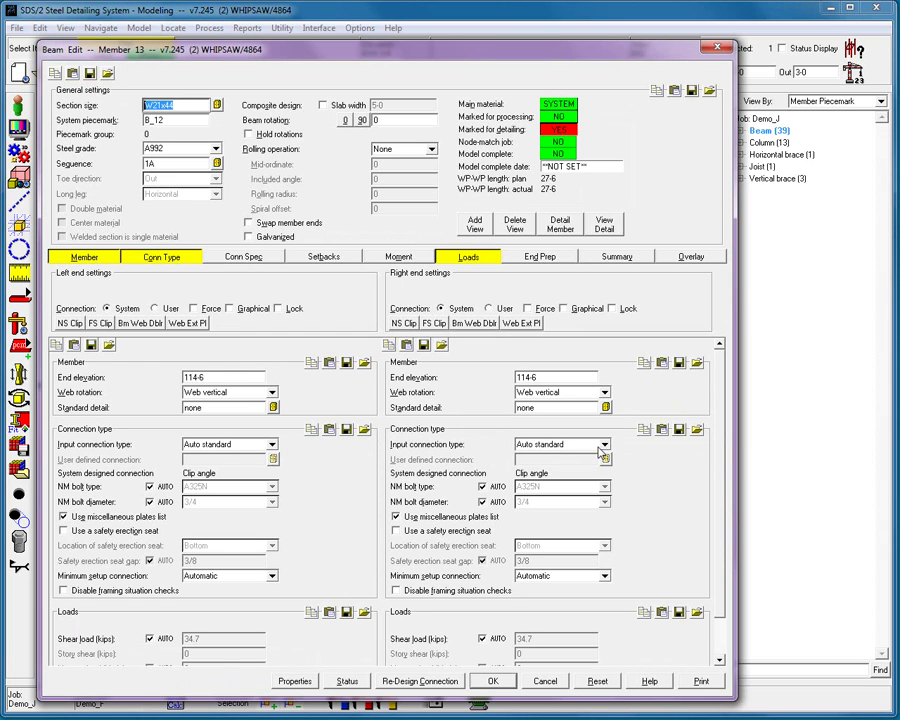
click(605, 444)
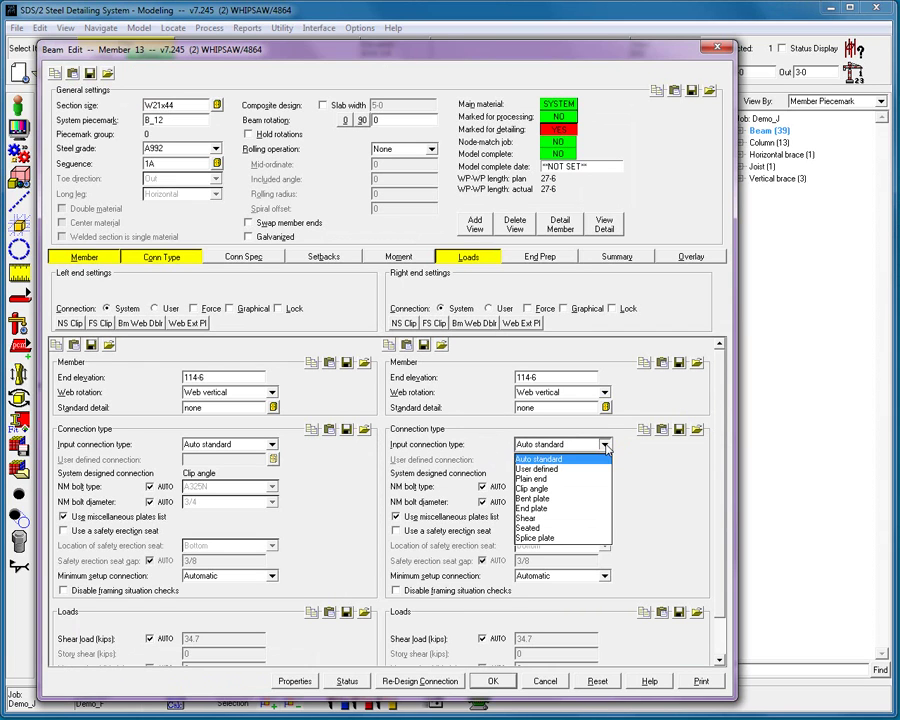
click(560, 488)
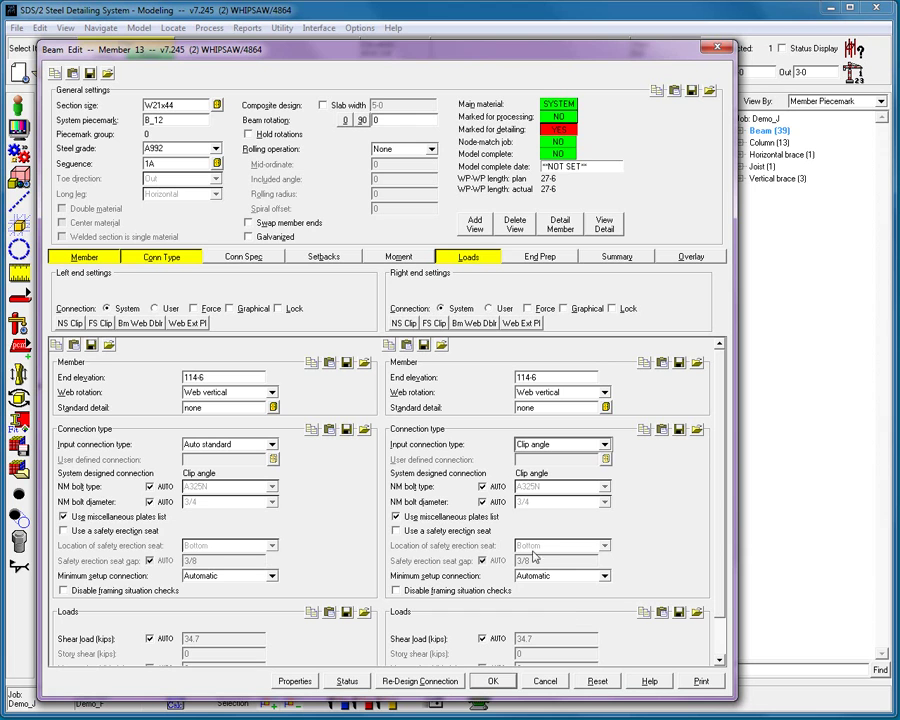
Step: On Conn Spec, keep the right-end gage Wide, set attachment to Bolted, and apply
click(250, 257)
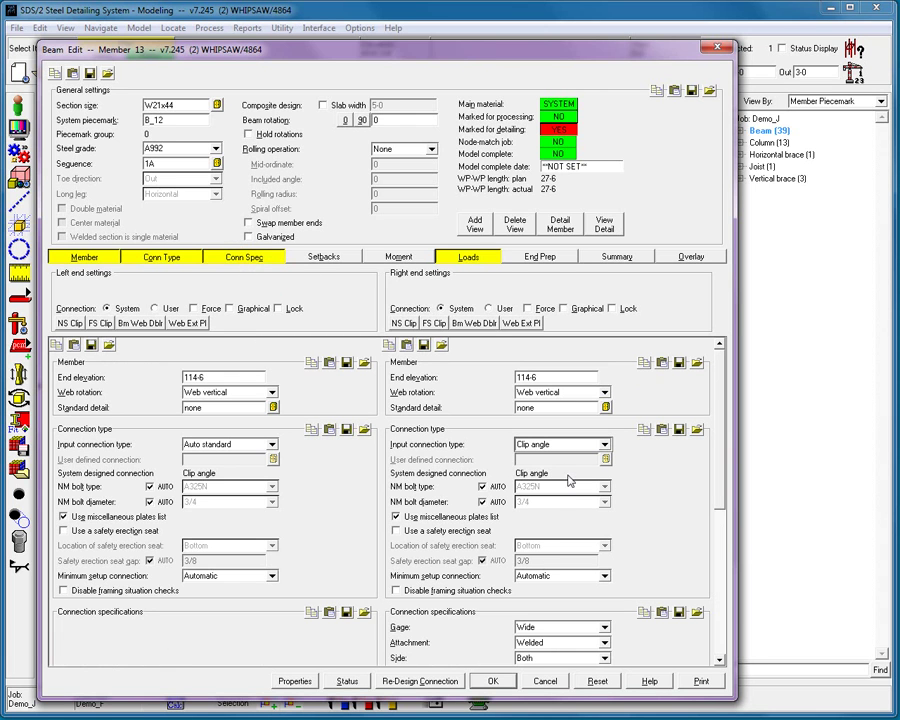
drag(724, 476, 720, 560)
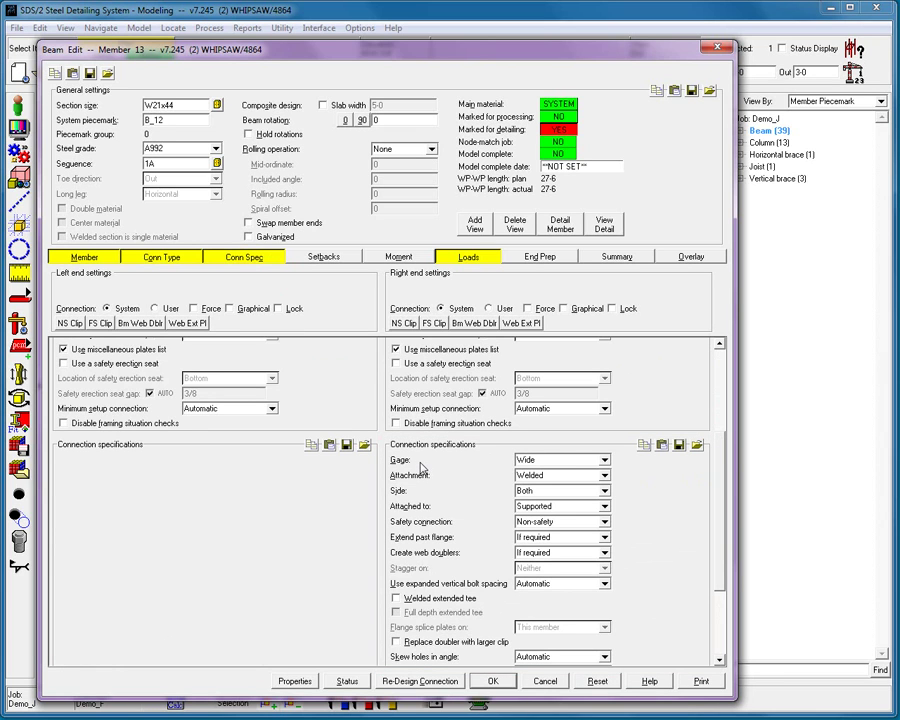
click(604, 459)
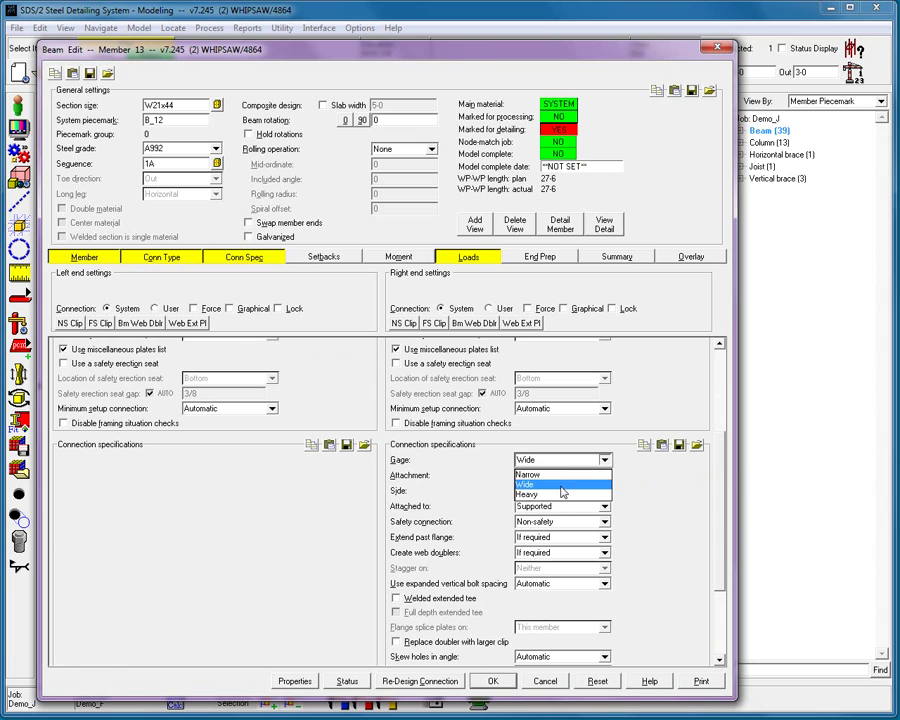
click(564, 484)
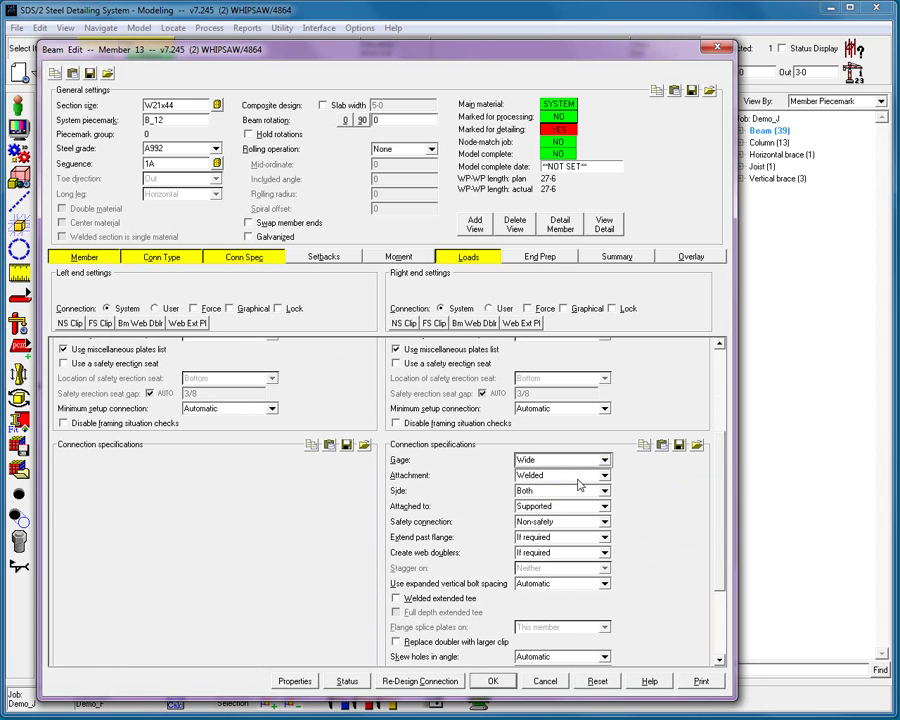
click(603, 477)
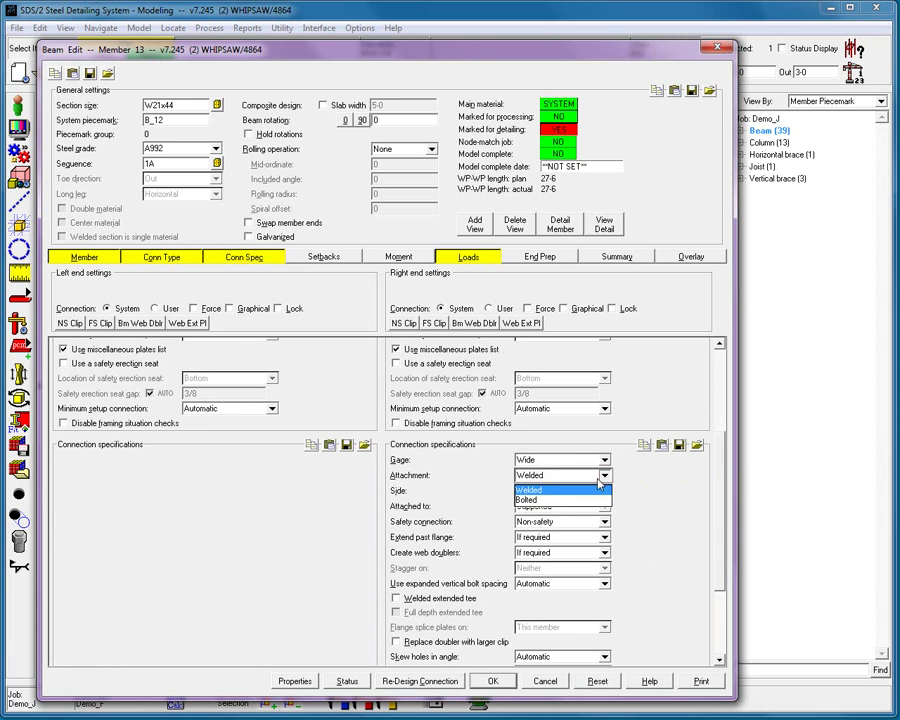
click(545, 499)
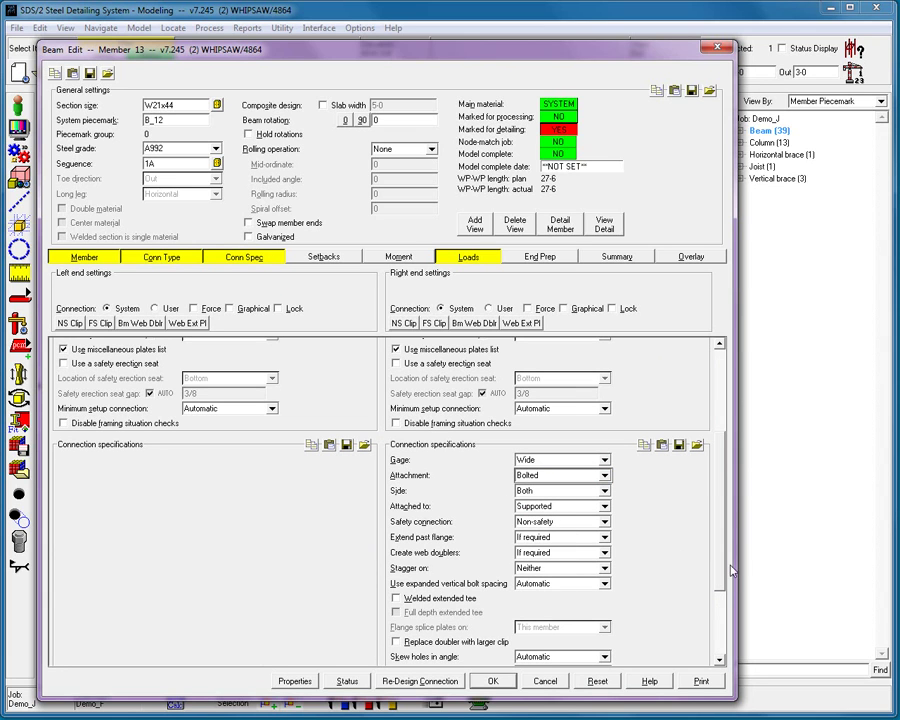
drag(721, 572, 717, 594)
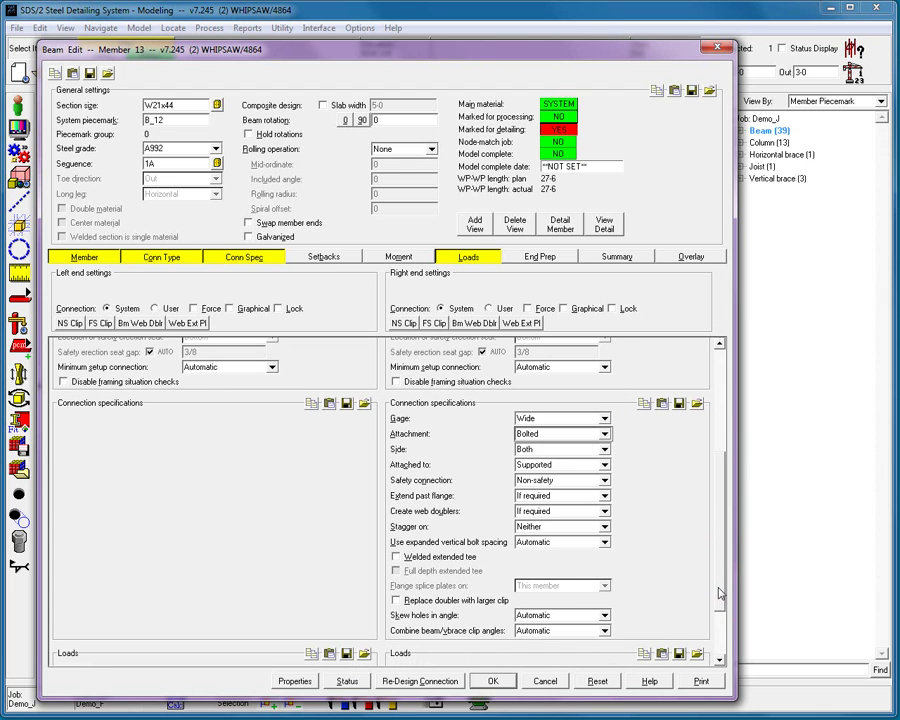
click(493, 681)
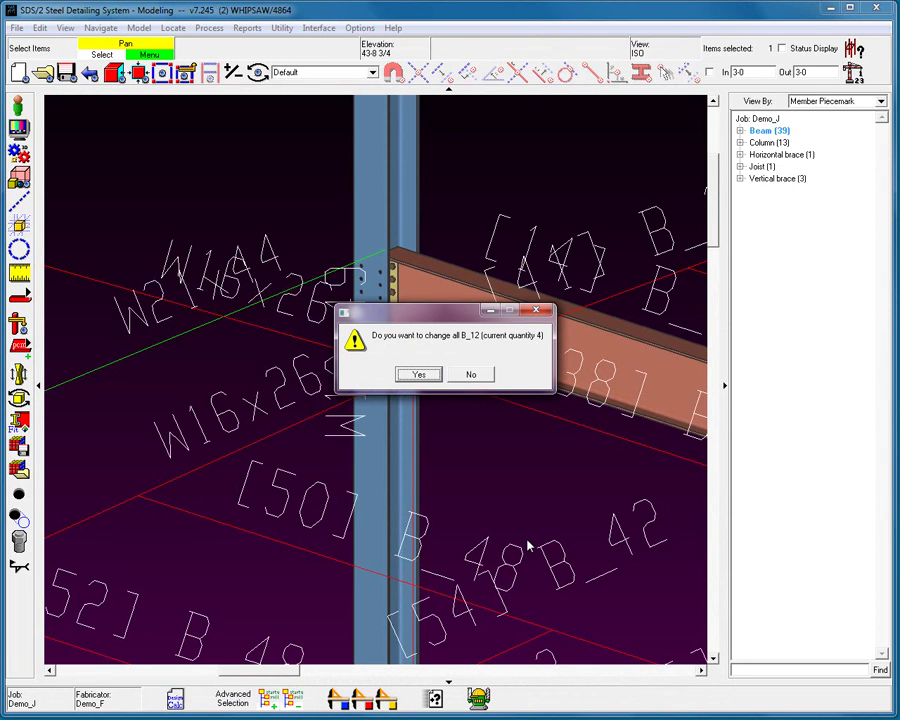
Step: Decline changing all four B_12 beams, then run Process and Create Solids
click(471, 374)
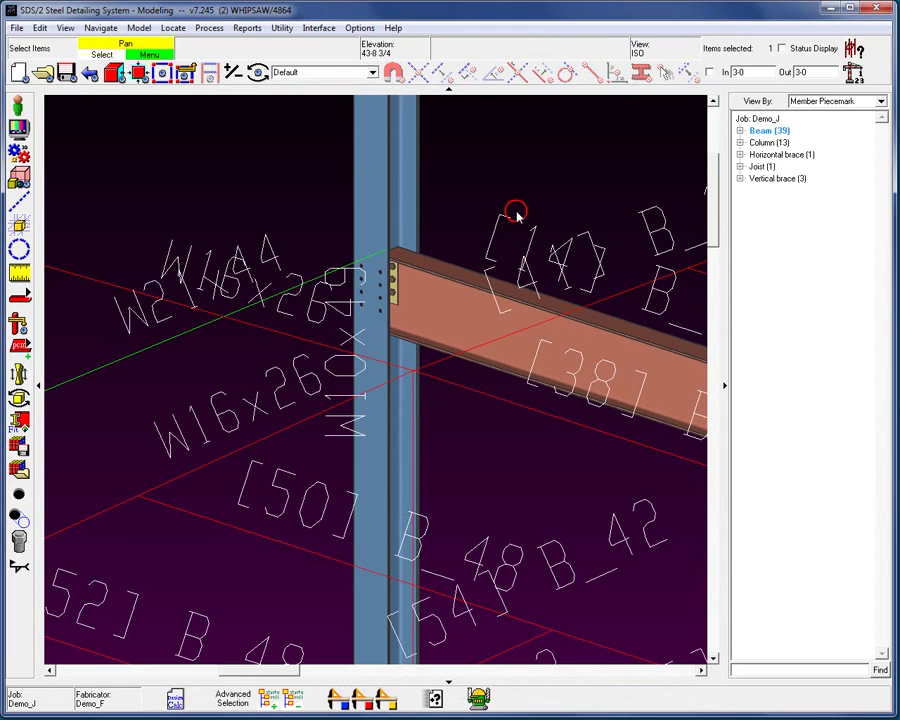
click(515, 212)
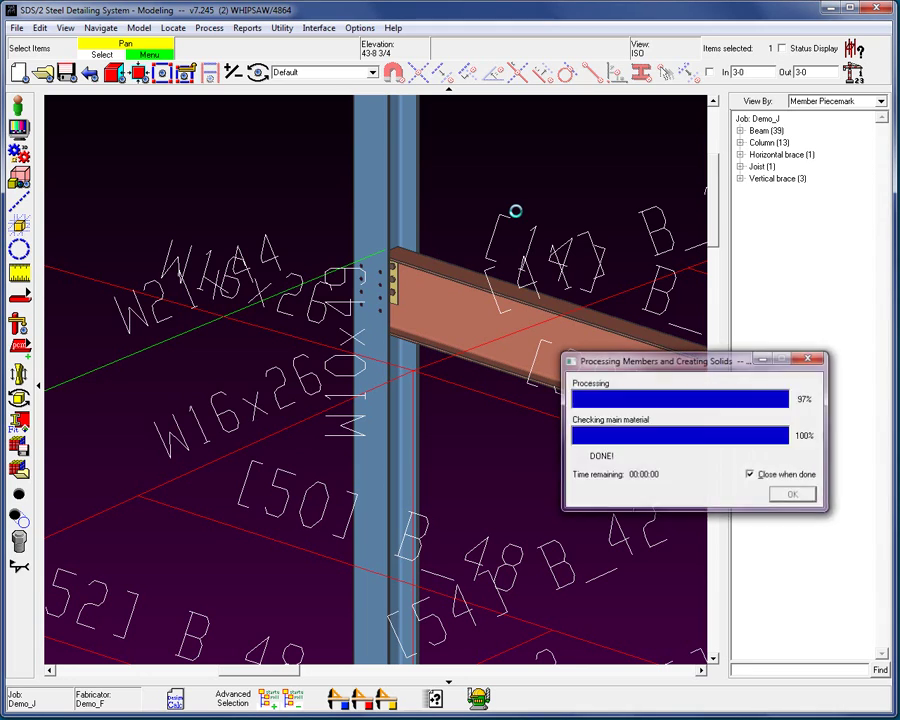
Step: Zoom and pan the 3-D view onto the beam-to-column clip angle connection, then deselect the green beam
scroll(478, 283, up, 2)
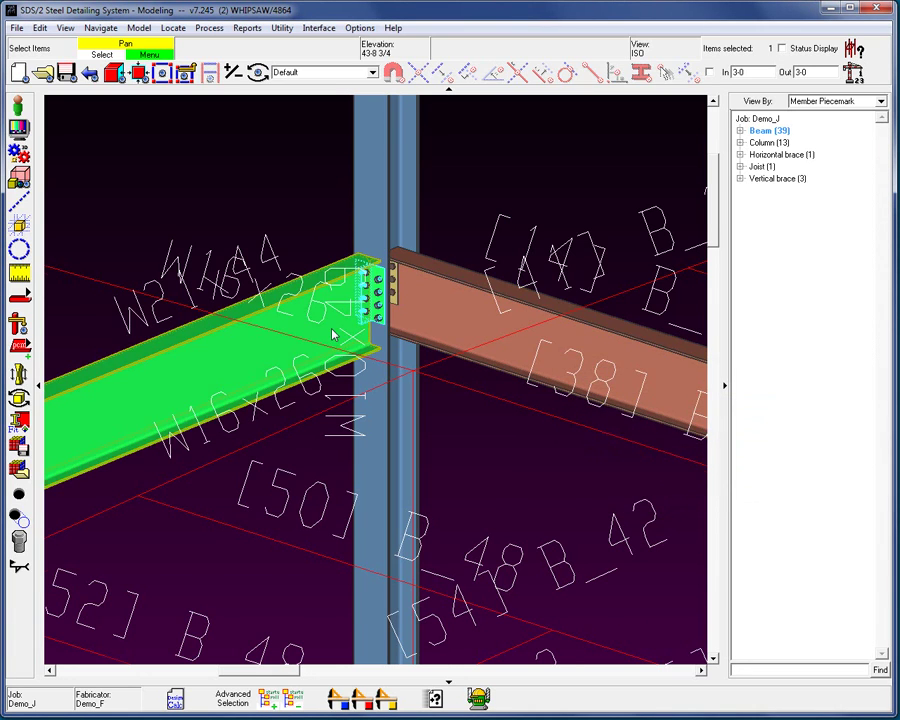
scroll(233, 231, down, 3)
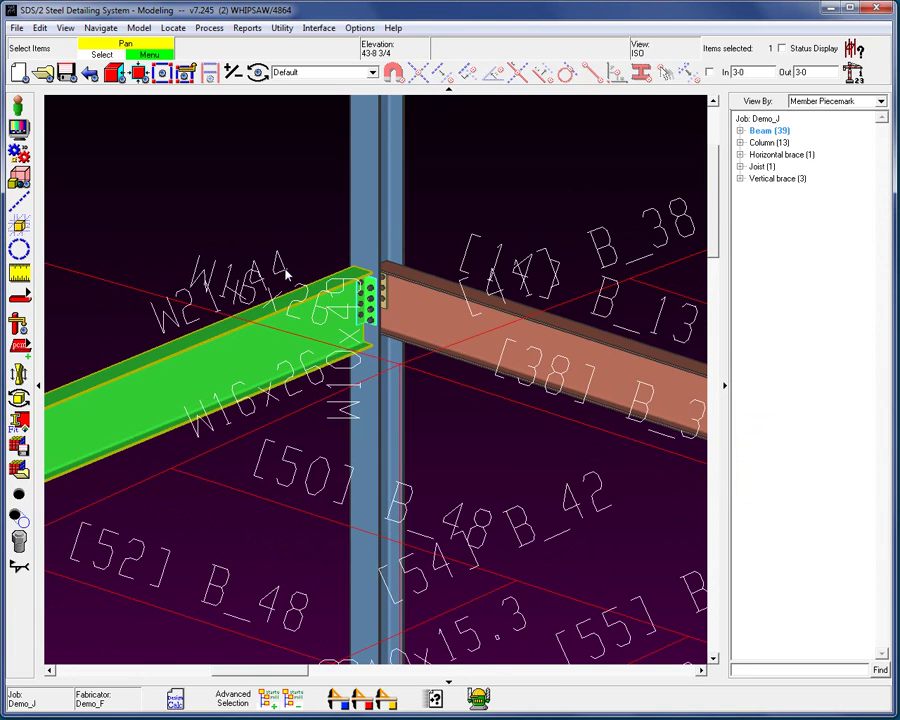
scroll(285, 268, down, 4)
middle_drag(177, 345, 263, 347)
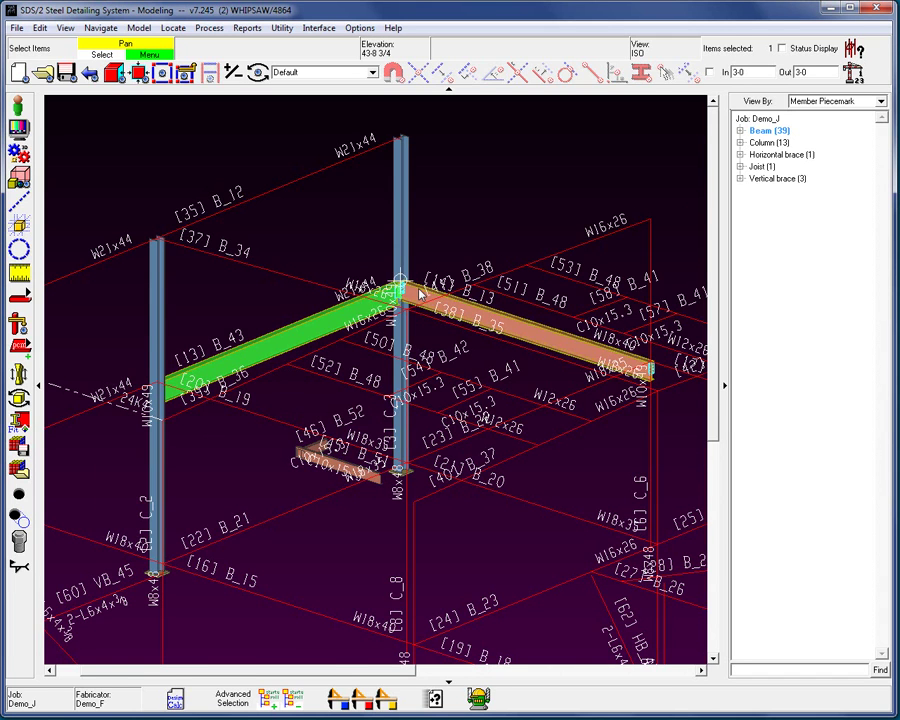
scroll(415, 291, up, 3)
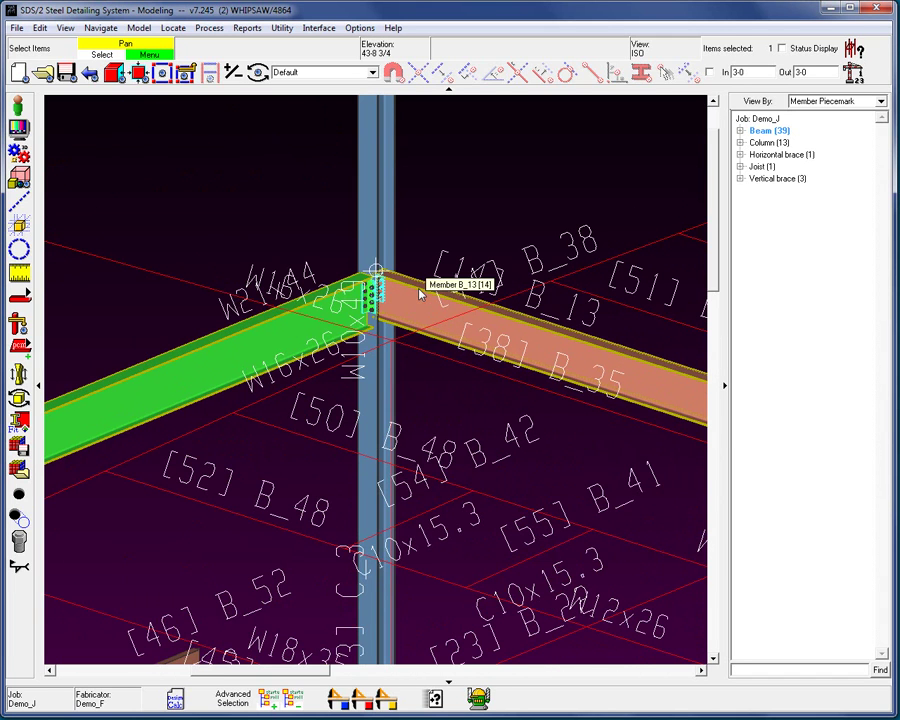
scroll(378, 312, up, 2)
scroll(378, 312, up, 2)
click(279, 197)
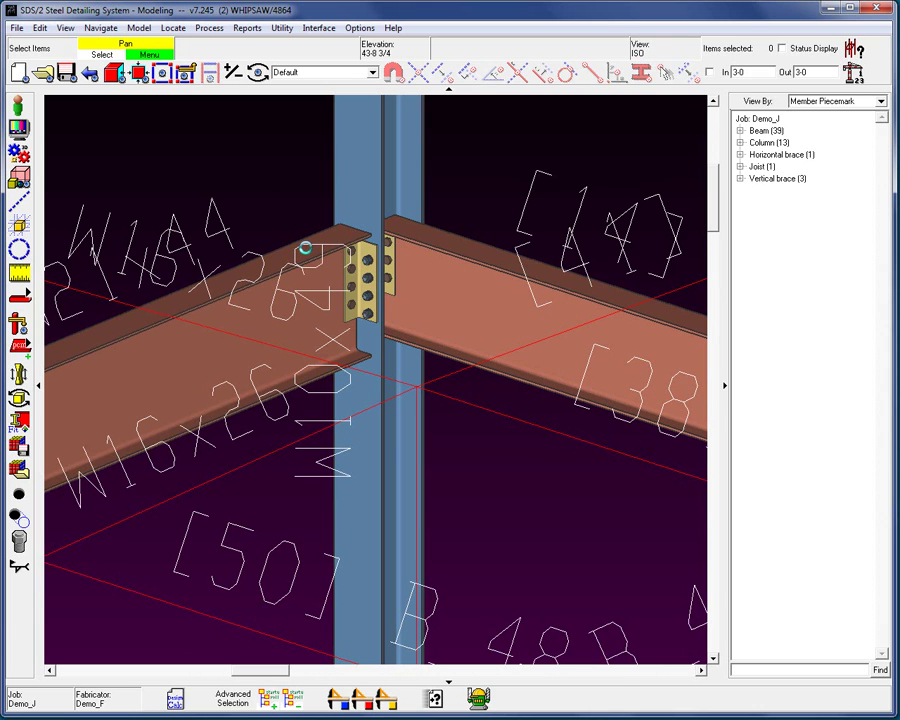
Step: Open beam B_43's design summary and page to the final page, showing CONNECTION IS OK at 0.42
double_click(305, 247)
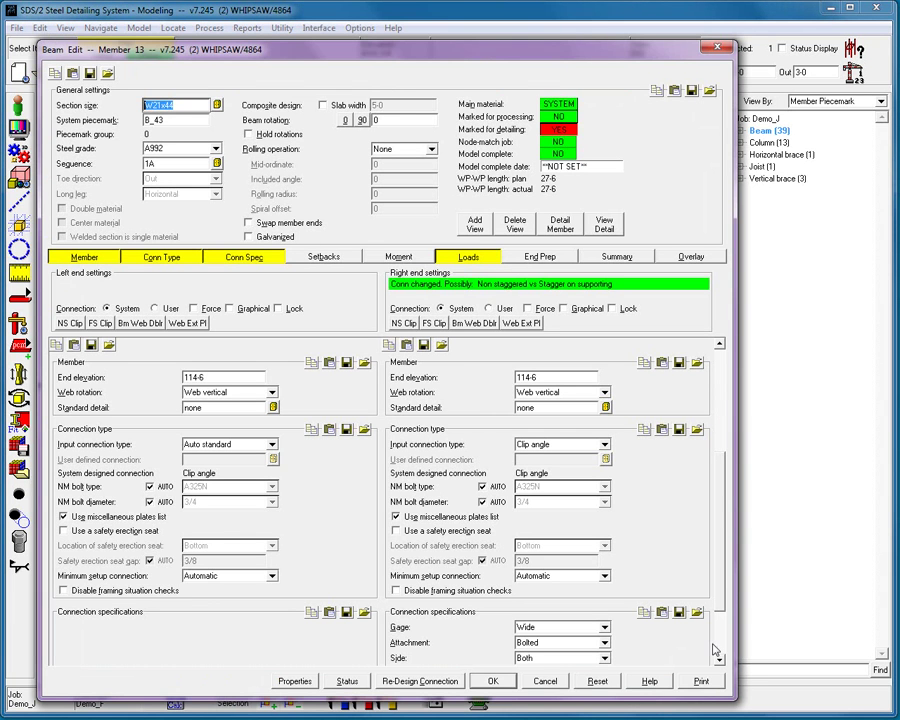
click(700, 684)
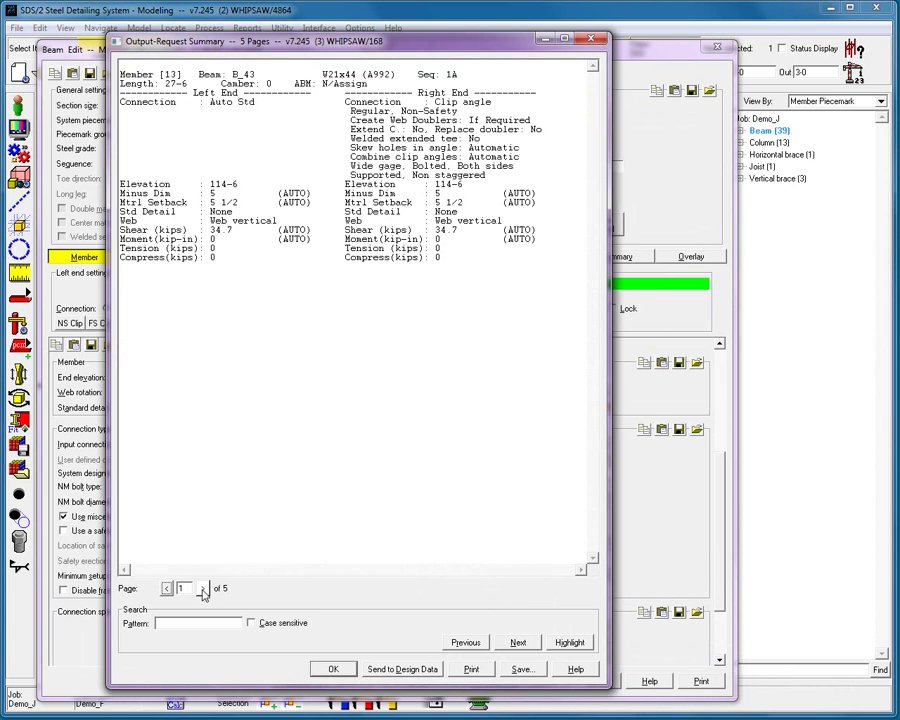
click(201, 589)
click(201, 589)
click(201, 589)
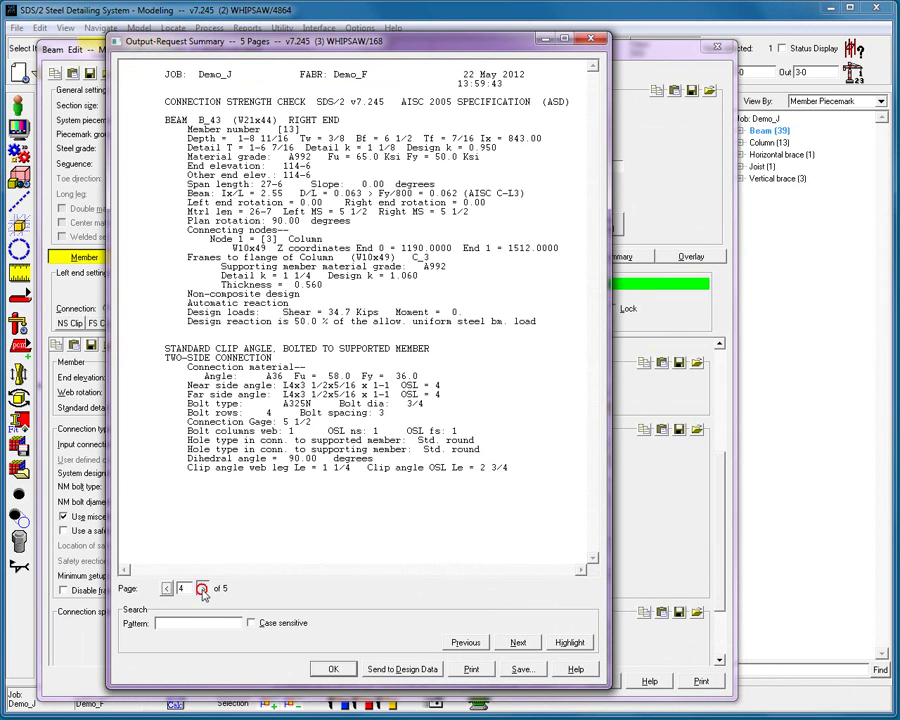
click(201, 589)
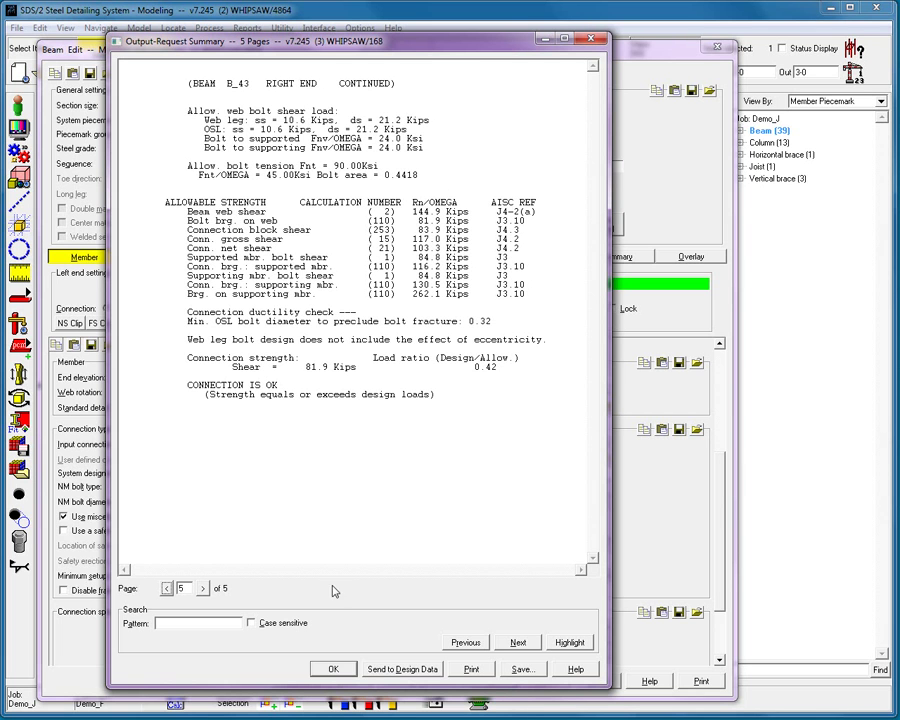
Step: Close the design report and Beam Edit, then deselect the beam
click(335, 669)
click(486, 676)
click(482, 486)
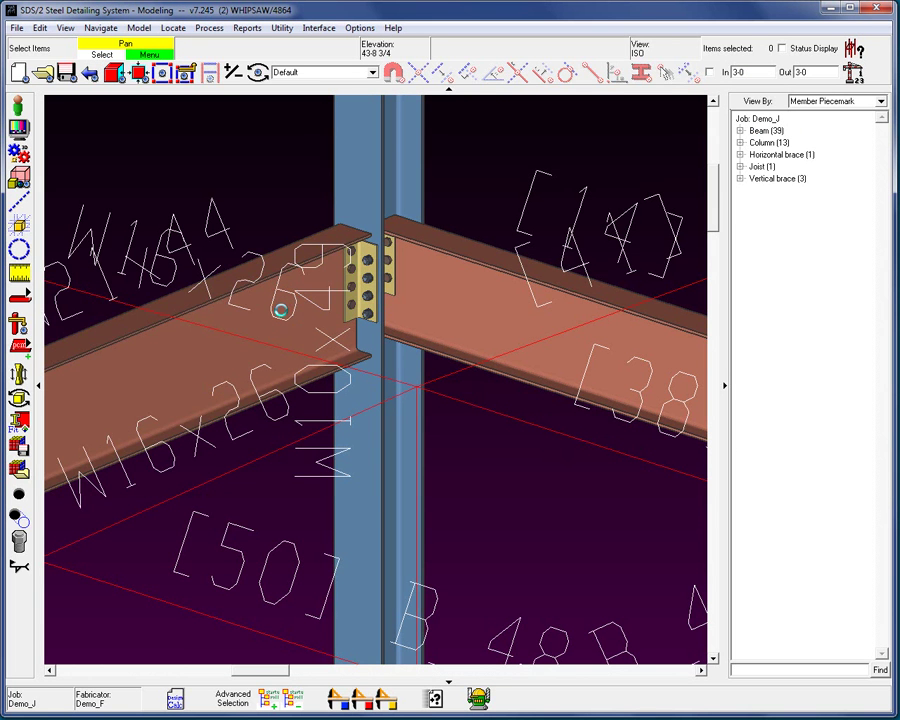
Step: Set beam B_43's right-end input connection type to End plate and apply it
double_click(281, 311)
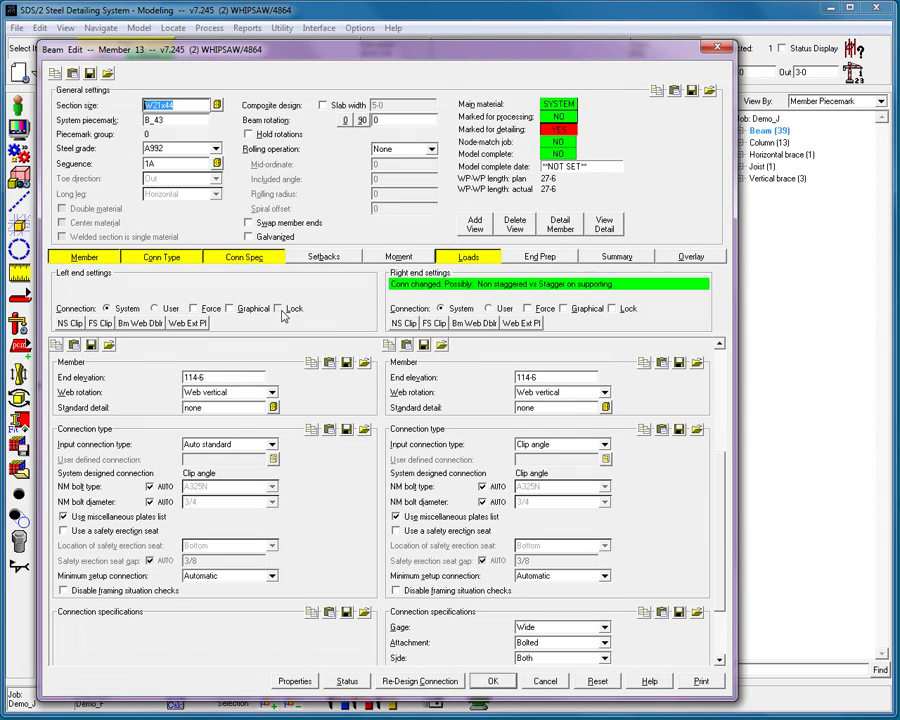
click(604, 444)
click(555, 508)
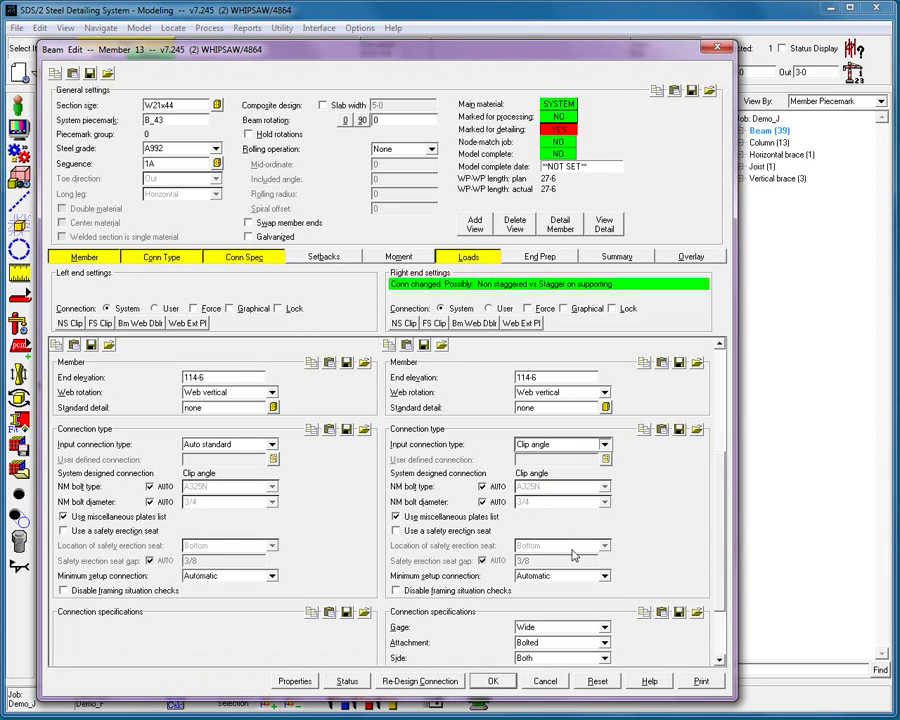
click(495, 681)
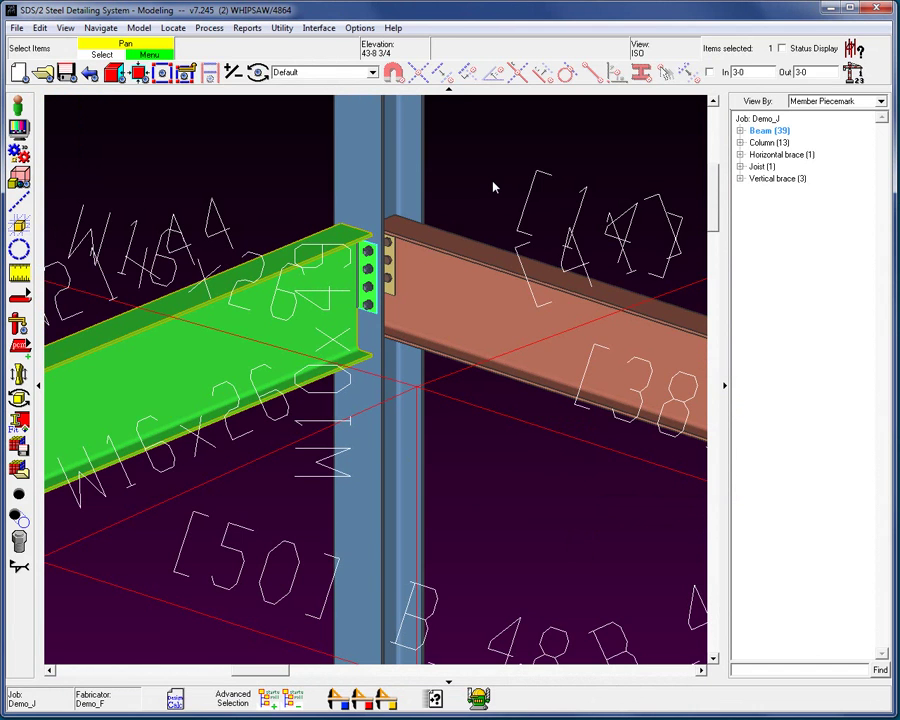
scroll(370, 306, up, 4)
scroll(370, 306, up, 1)
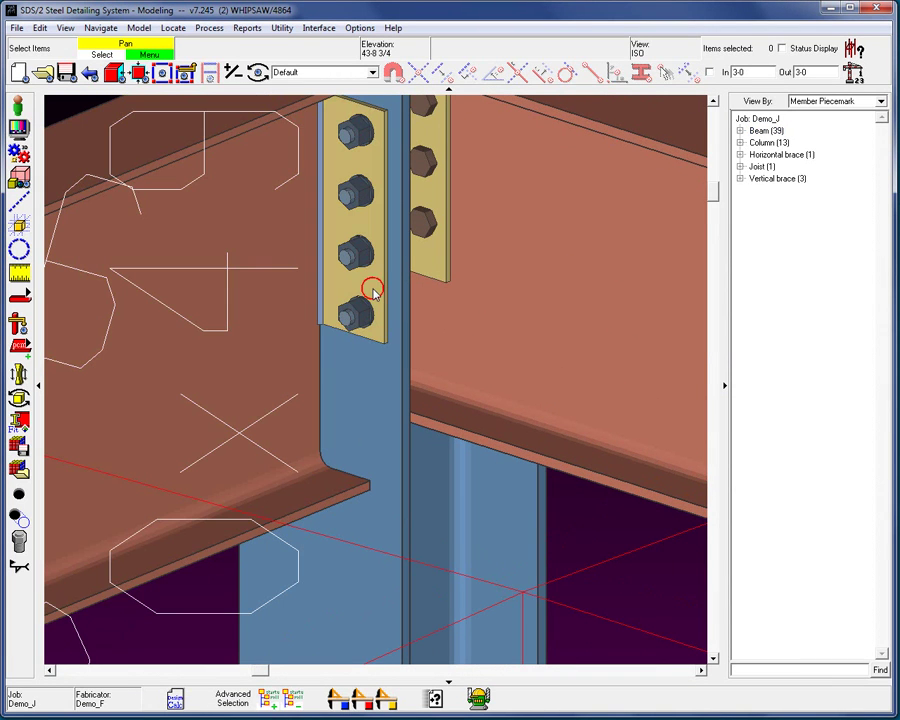
double_click(371, 290)
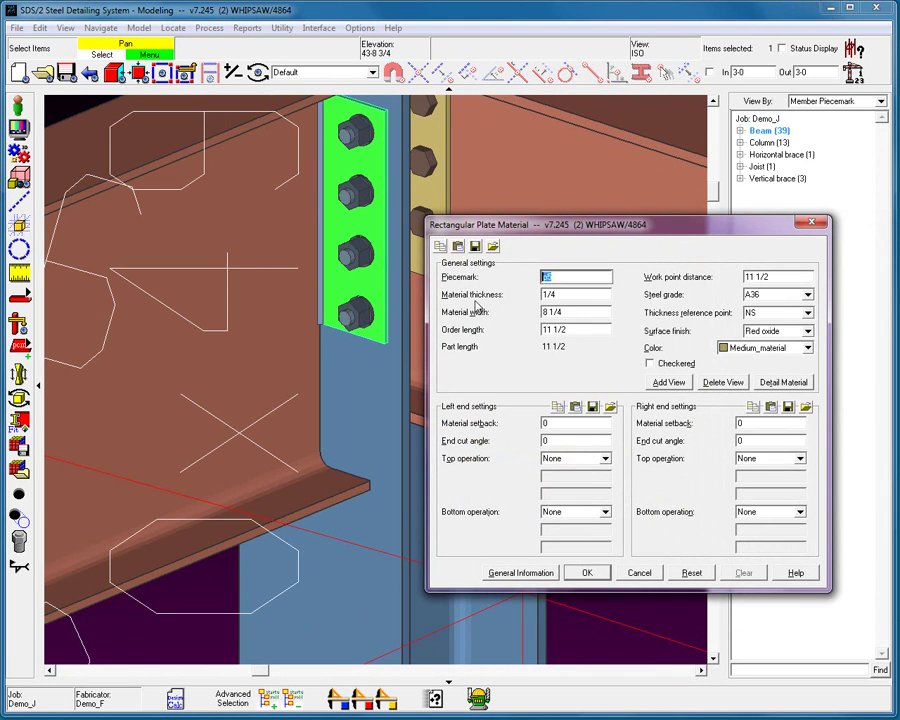
click(652, 573)
scroll(600, 458, down, 3)
key(Escape)
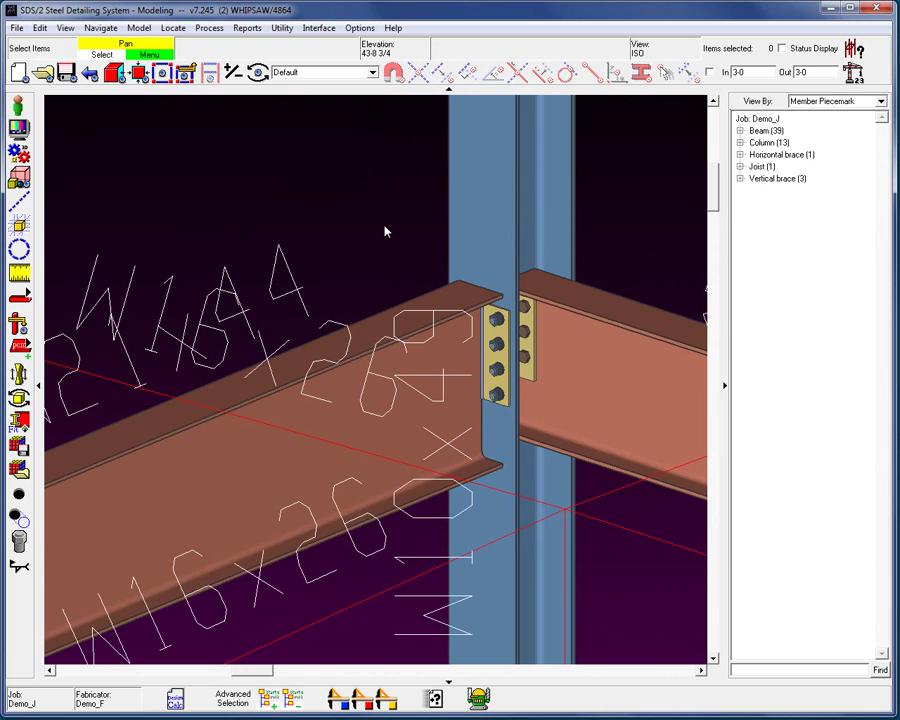
click(359, 27)
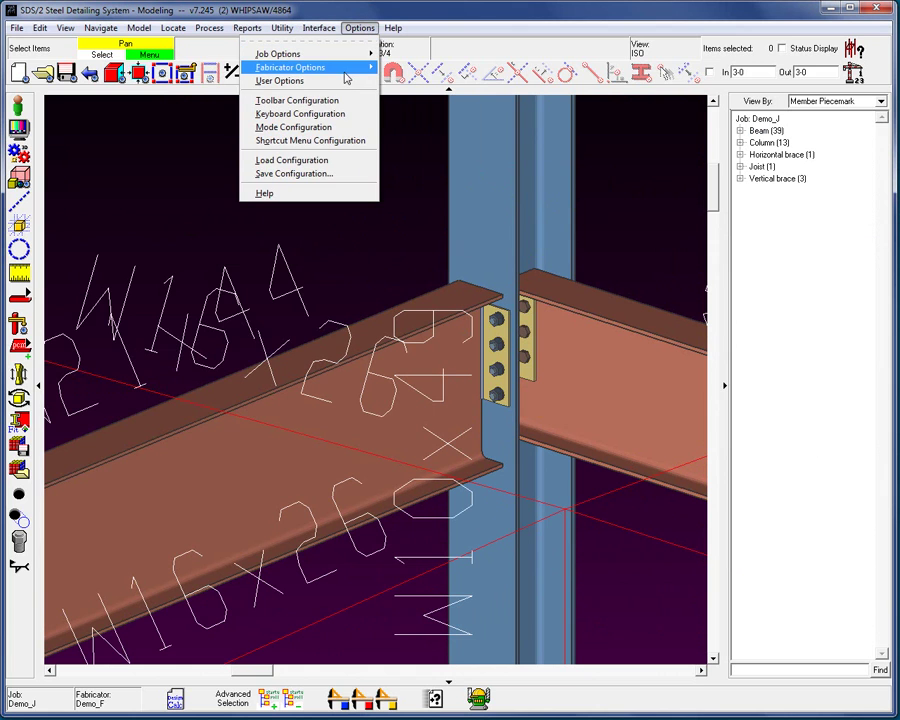
mouse_move(344, 70)
mouse_move(177, 153)
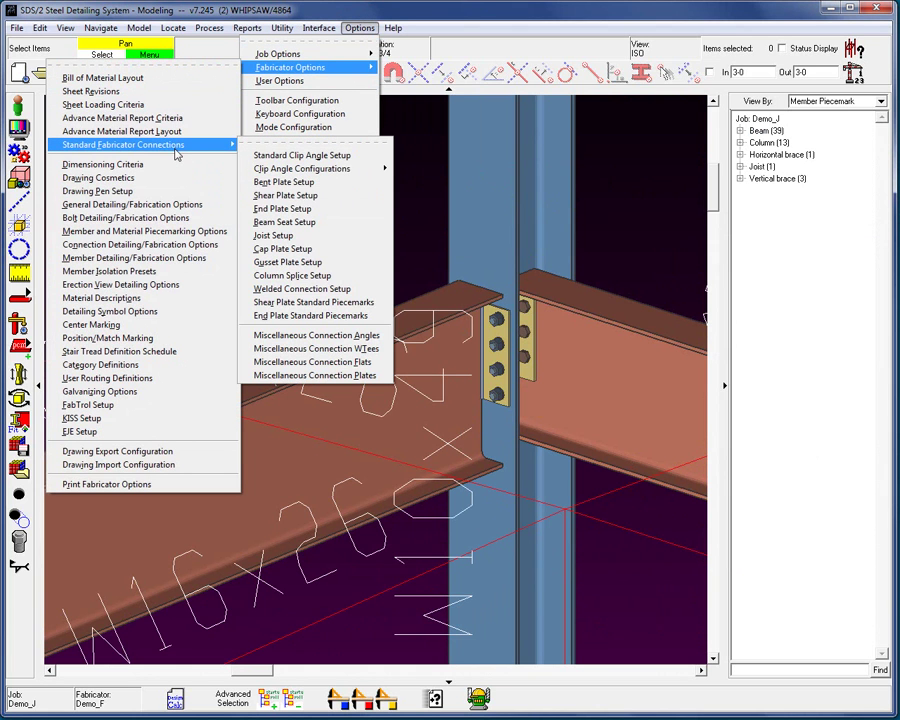
click(283, 208)
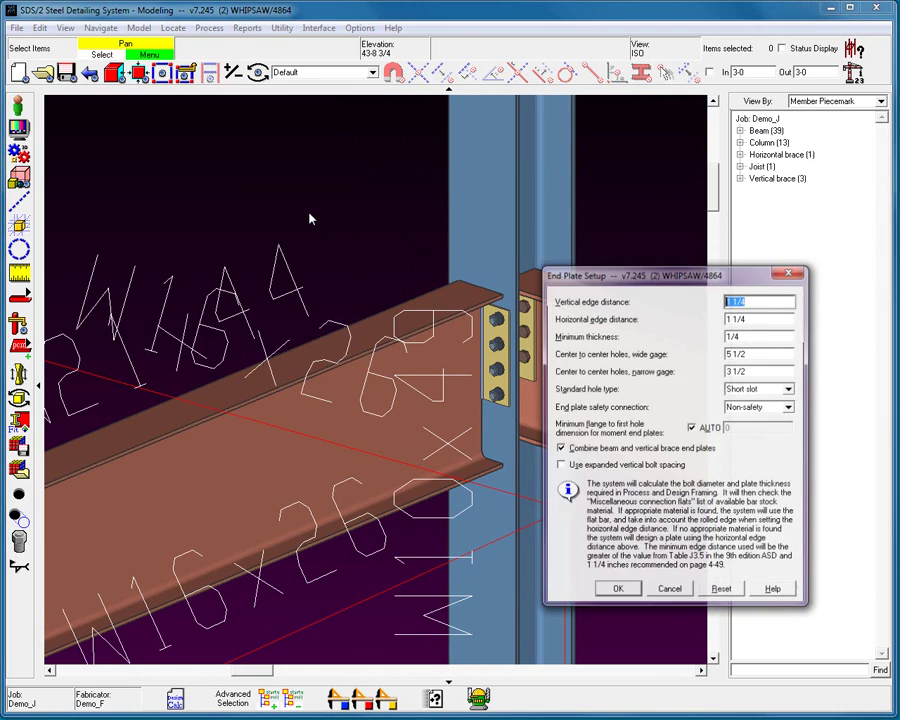
click(721, 338)
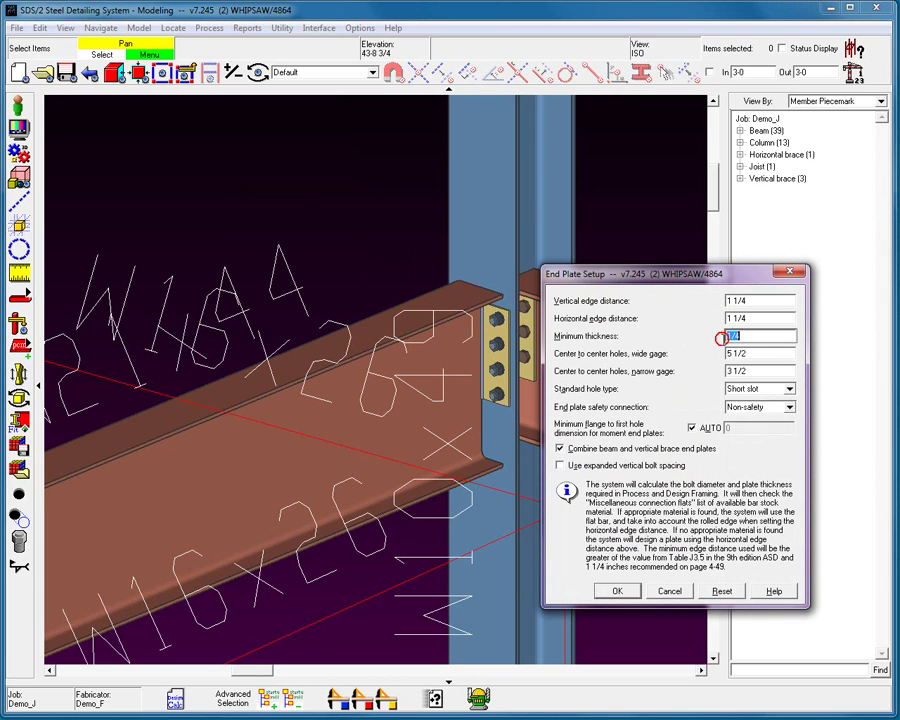
click(679, 592)
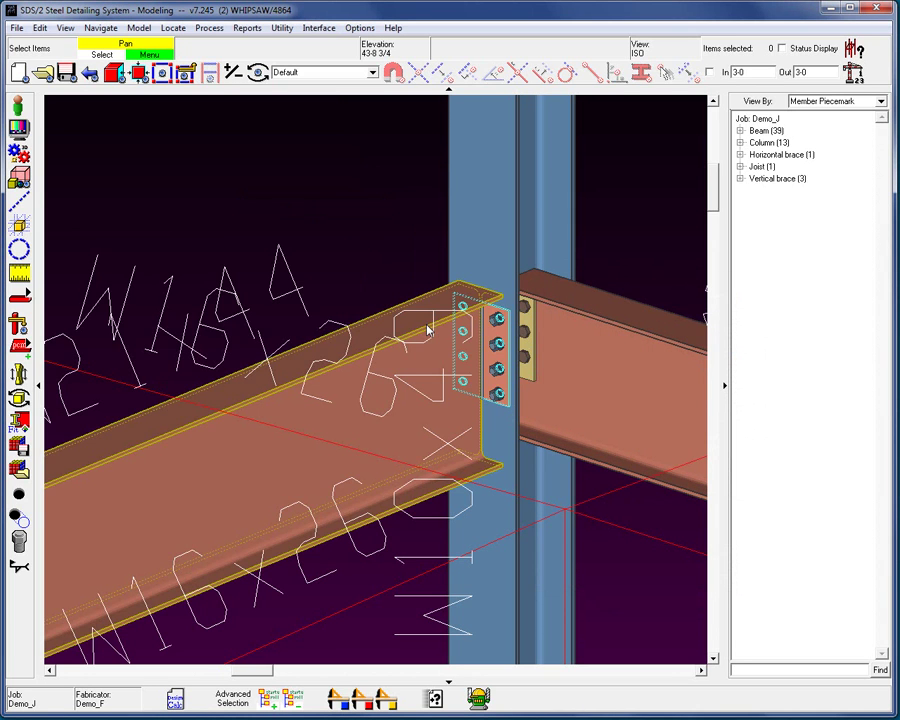
Step: Set beam B_43's right-end connection to User control and view its end plate settings
double_click(426, 327)
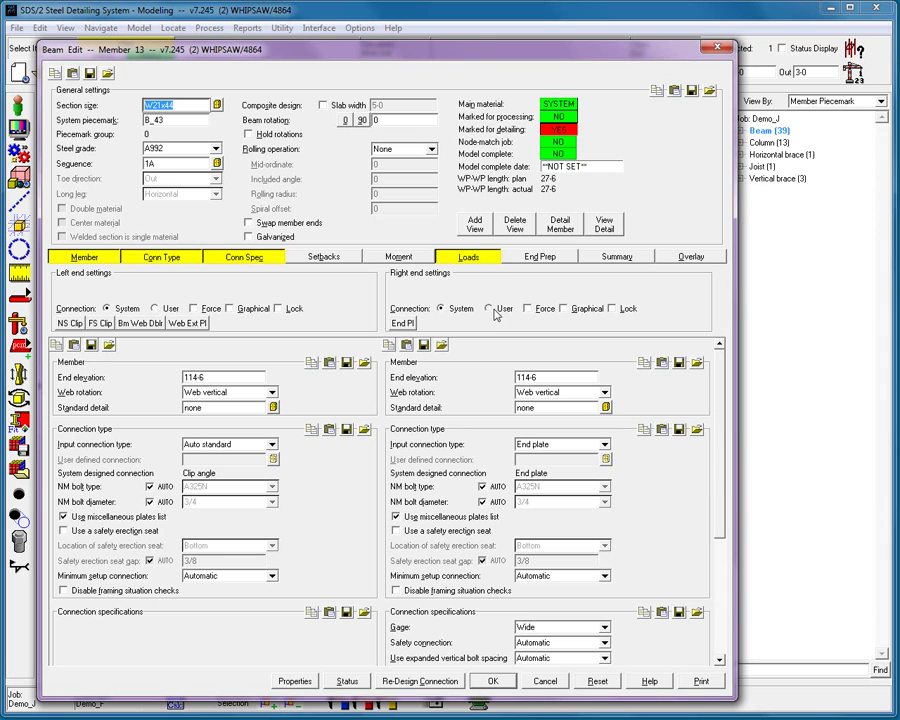
click(491, 309)
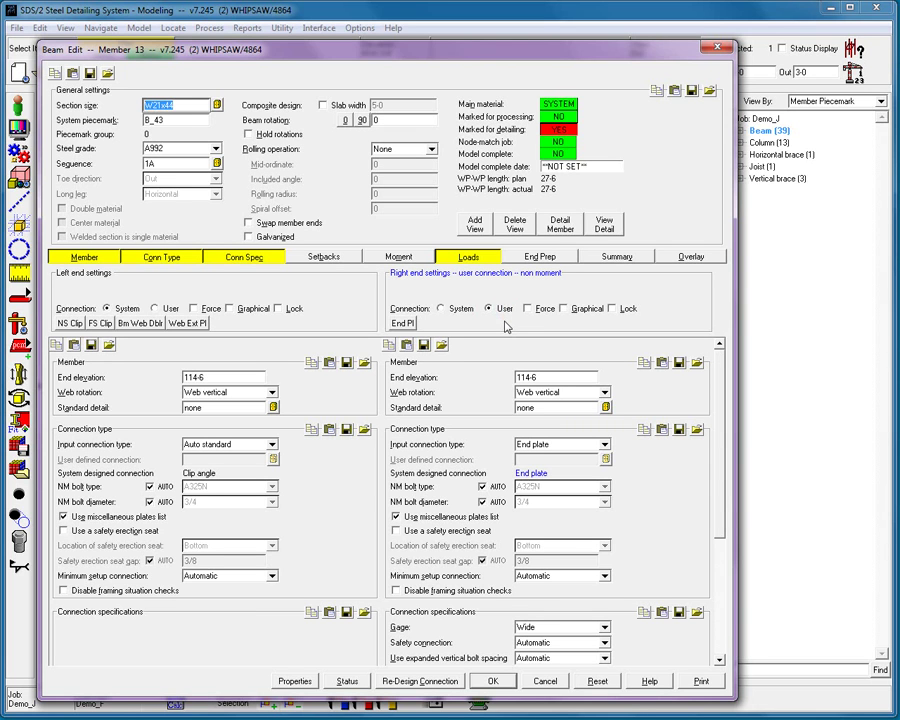
click(402, 323)
Step: Display the right-end End Pl panel (depth 11 1/2, thickness 1/4) and make it User-editable
click(443, 308)
click(403, 322)
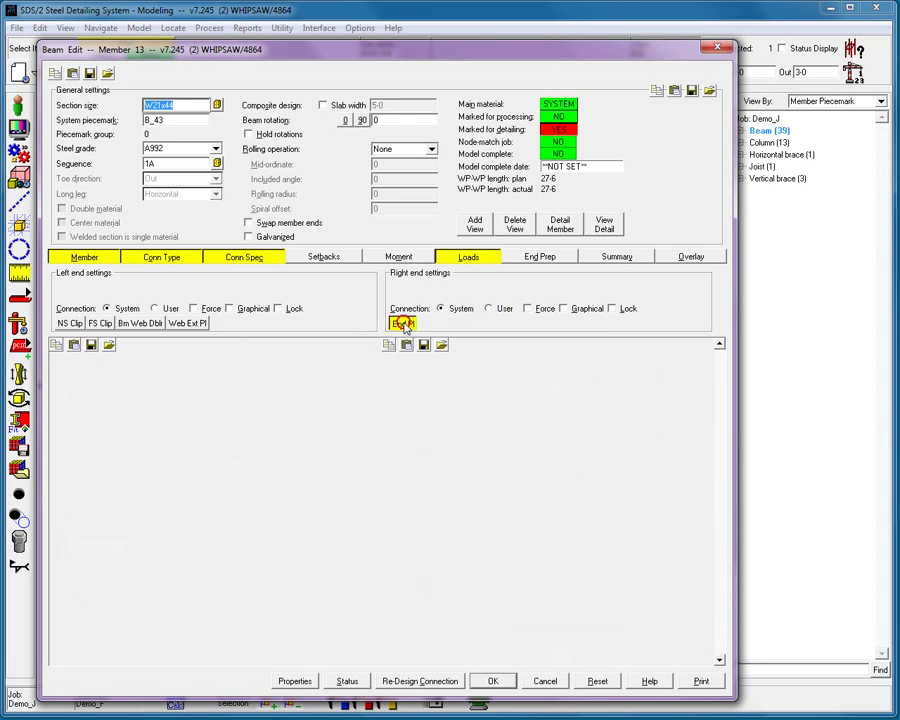
scroll(559, 543, down, 10)
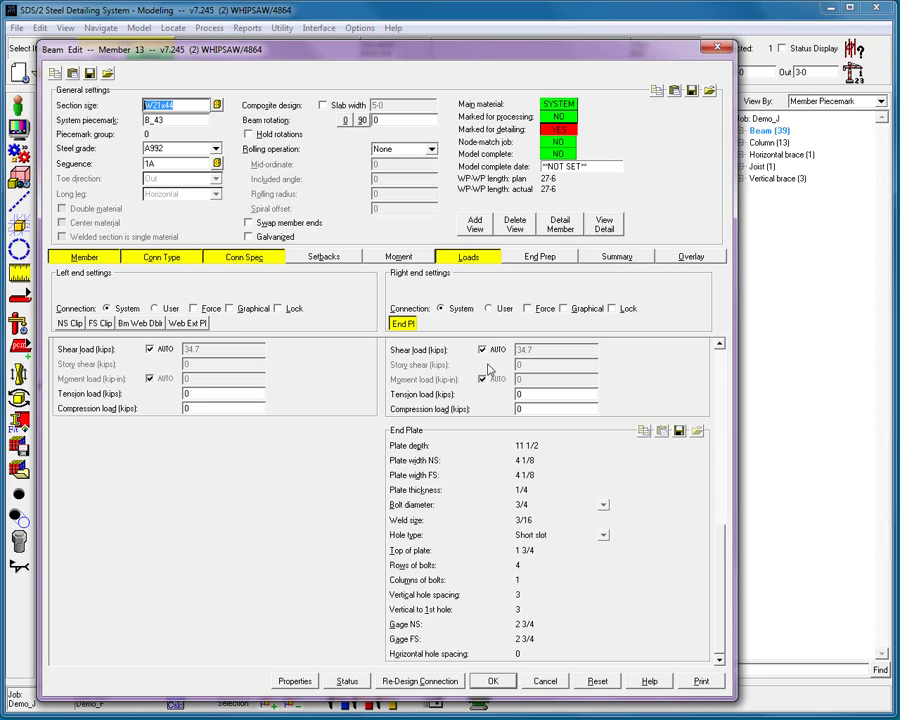
click(489, 309)
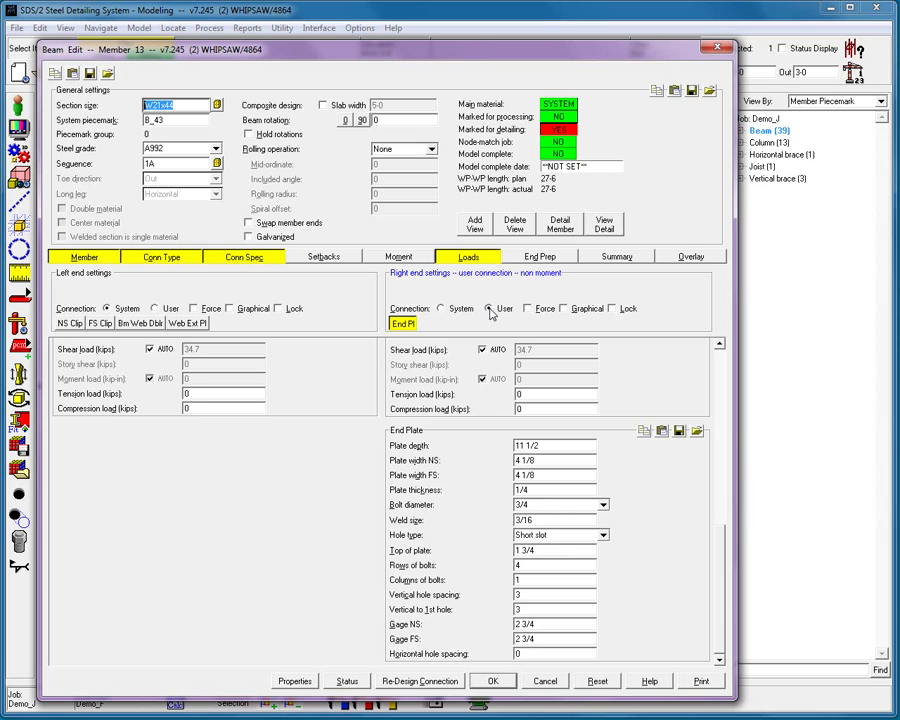
click(704, 682)
Step: View the Non-Moment End Plate help page docked beside Beam Edit, then close it
click(651, 681)
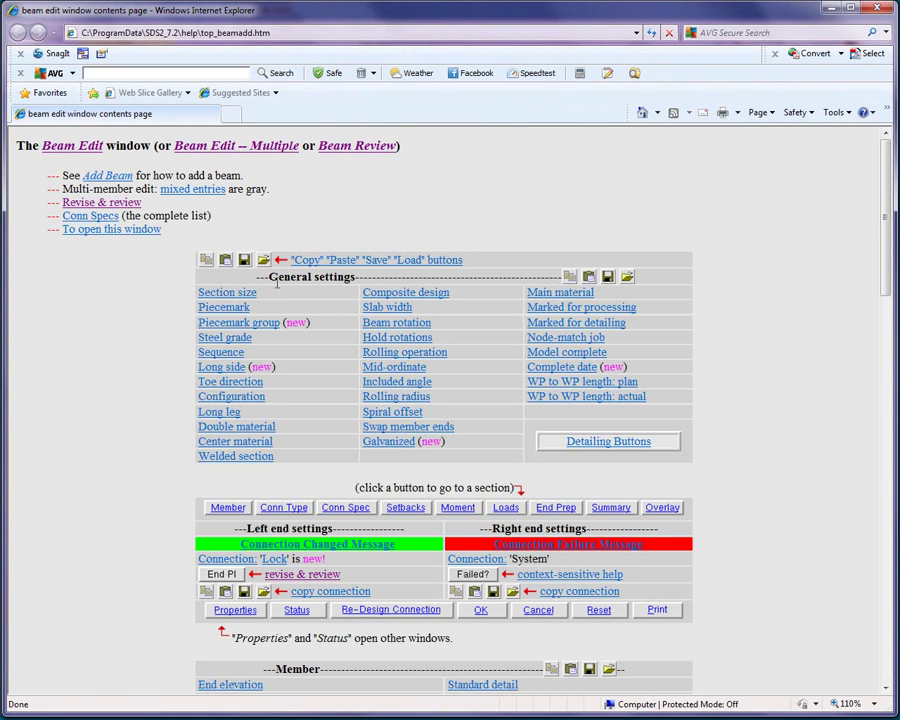
click(105, 203)
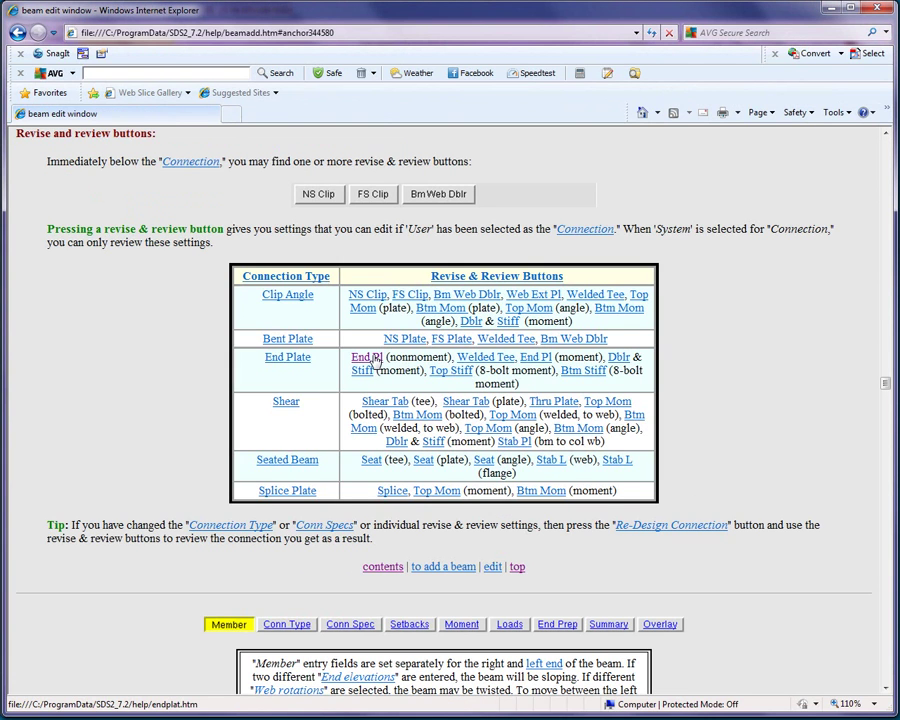
click(376, 361)
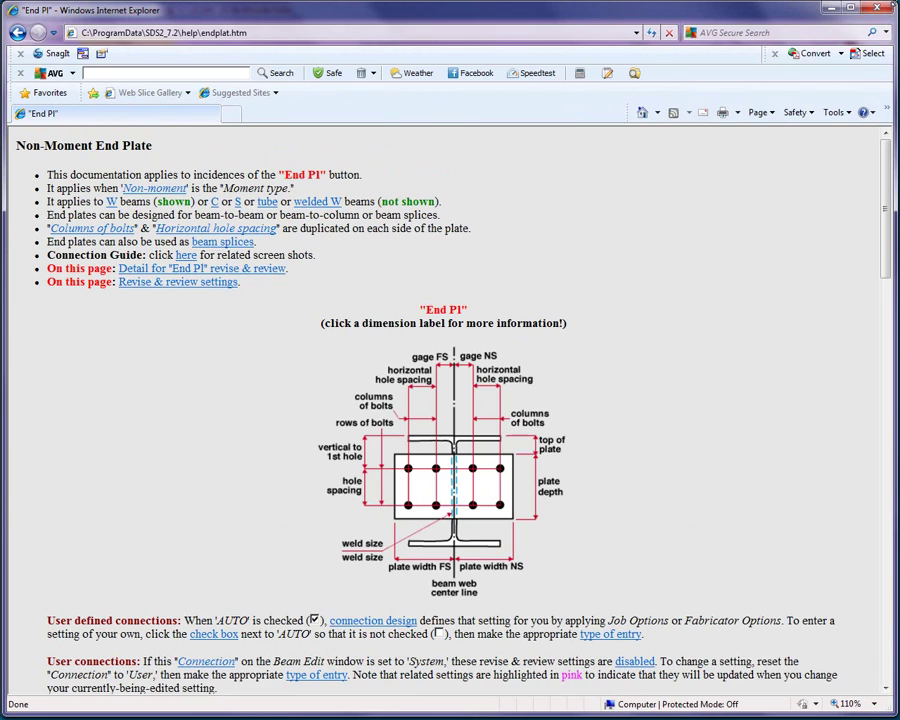
click(855, 8)
drag(612, 30, 318, 1)
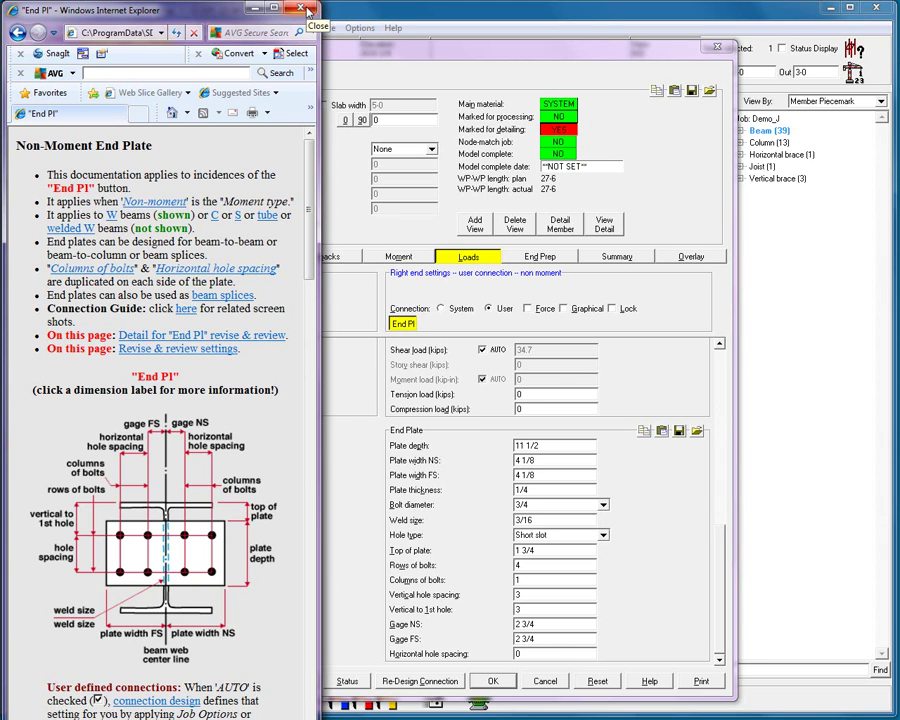
click(308, 10)
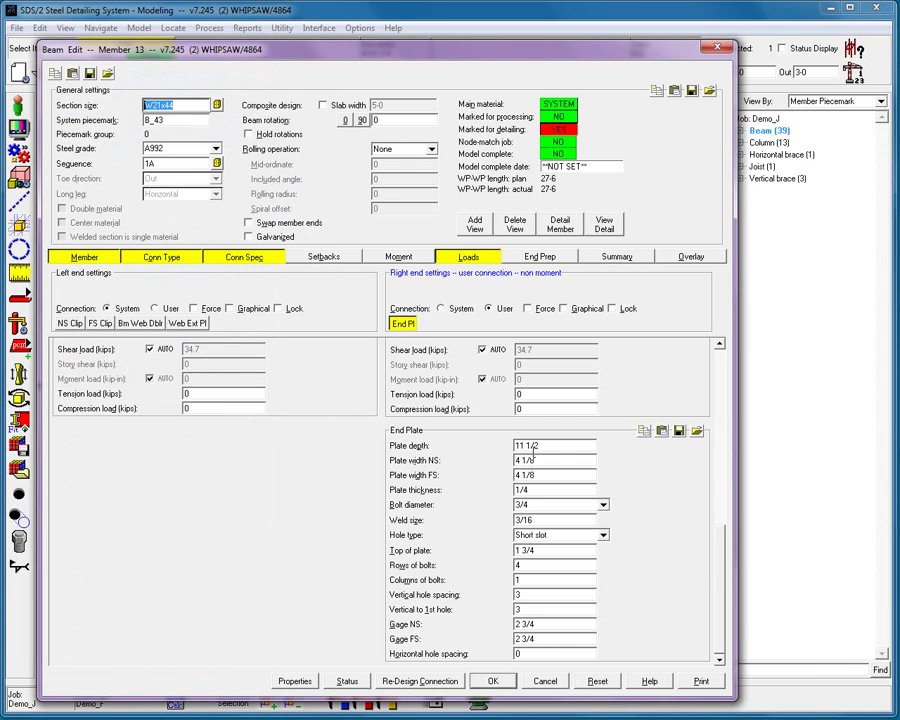
Step: Change the right-end plate thickness to 1 and apply the change
click(480, 490)
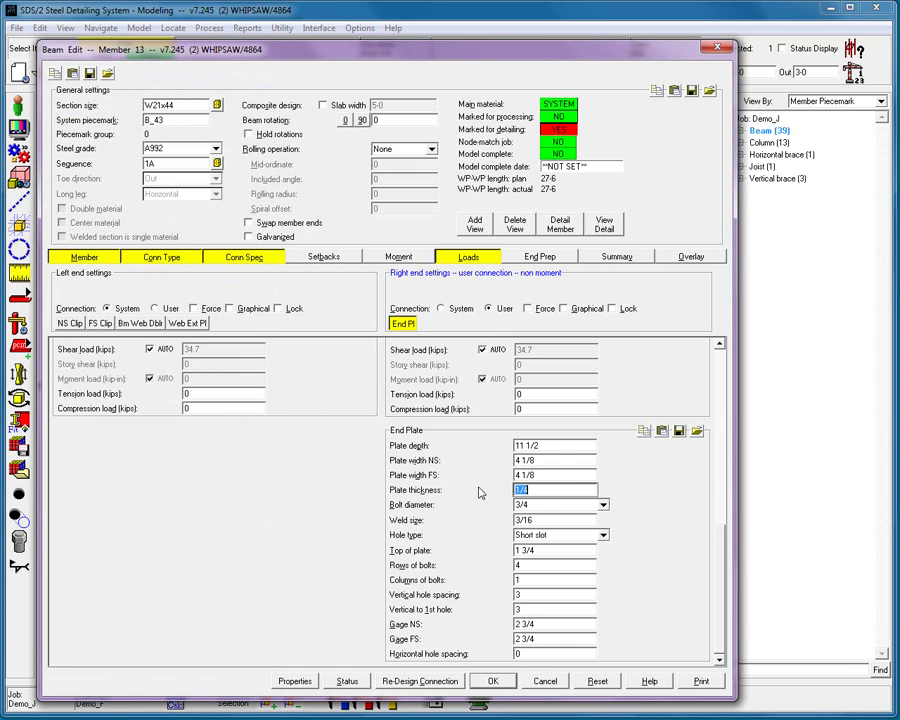
text(1)
click(492, 681)
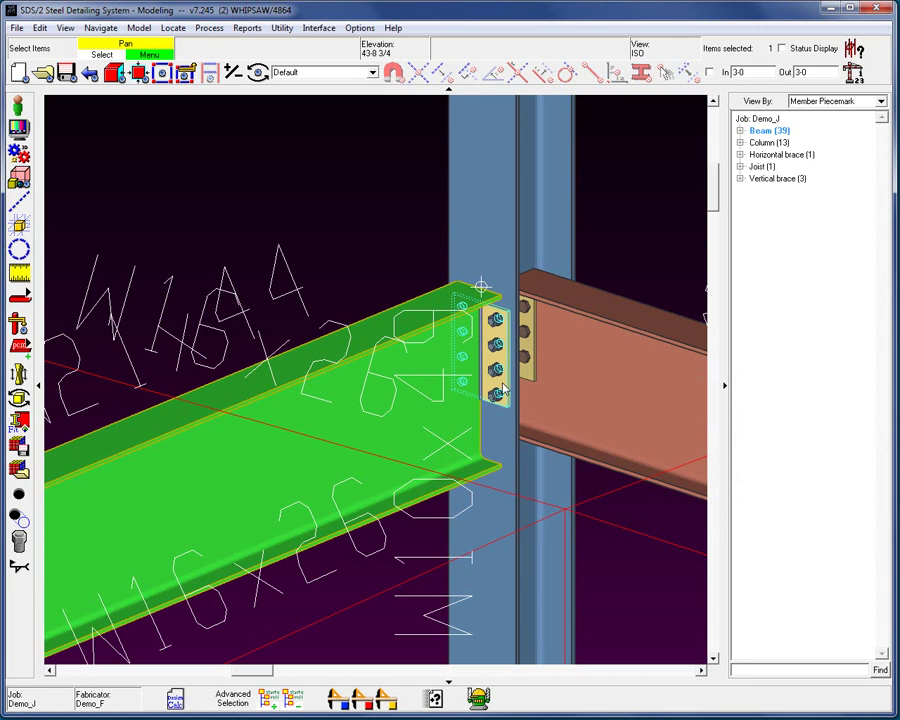
Step: Inspect the reprocessed connection plate's properties without changes, then reopen beam B_43's Beam Edit
double_click(462, 395)
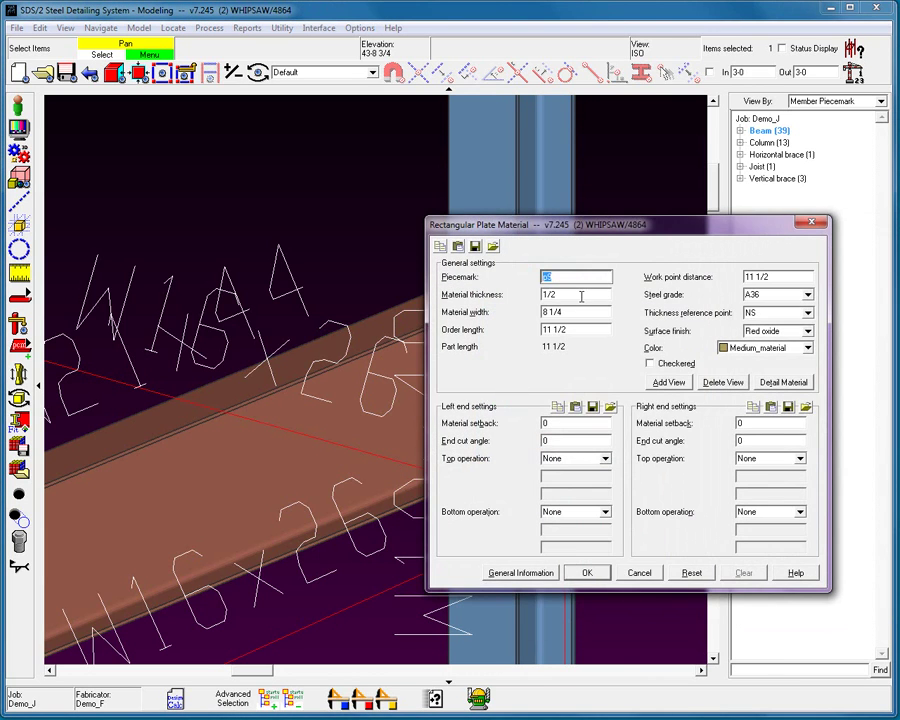
click(645, 575)
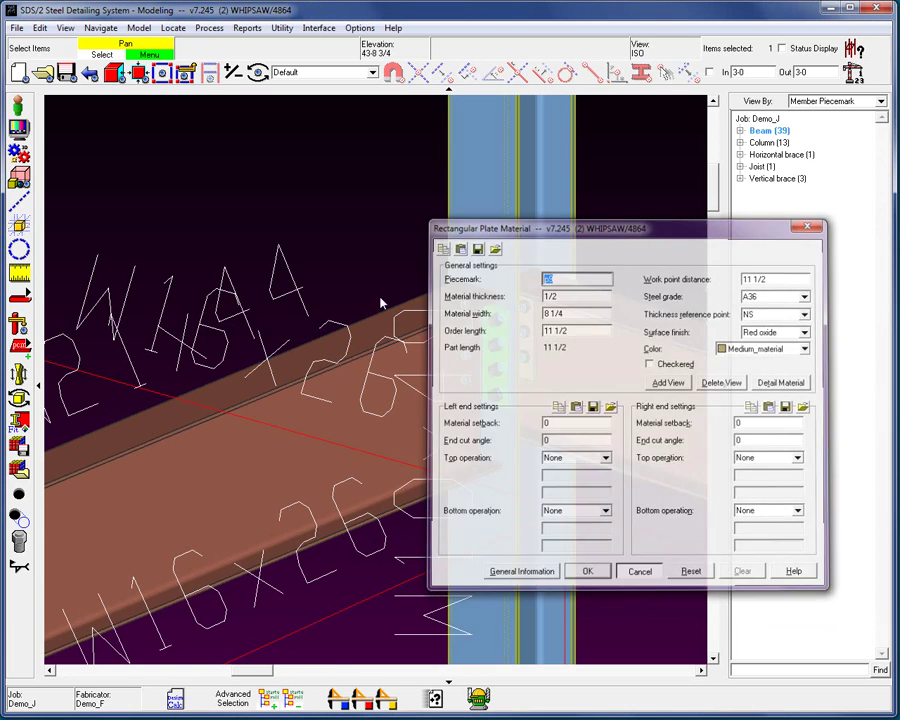
click(397, 357)
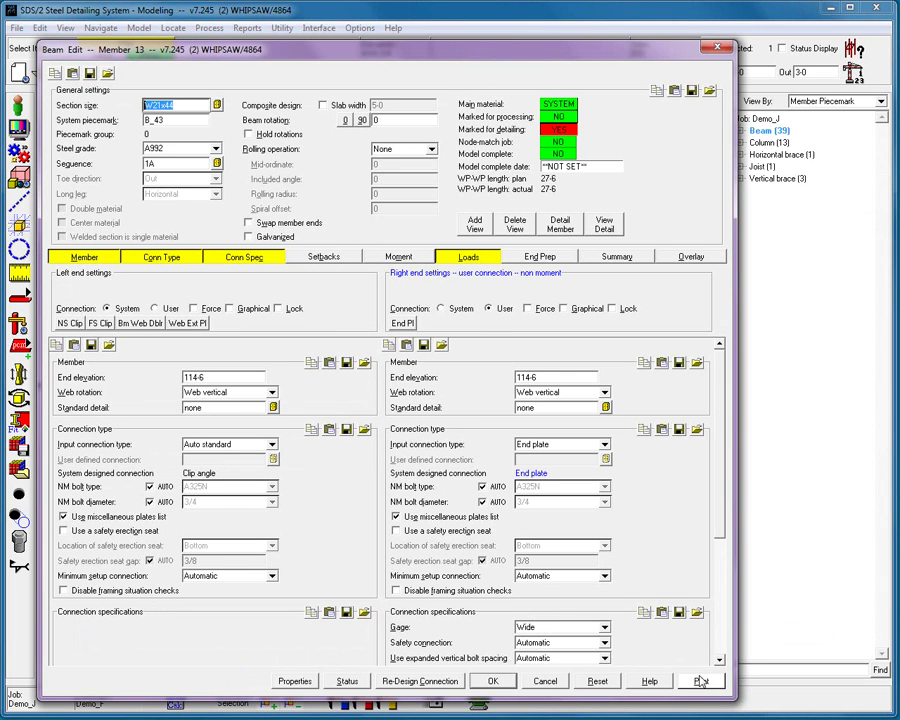
click(701, 682)
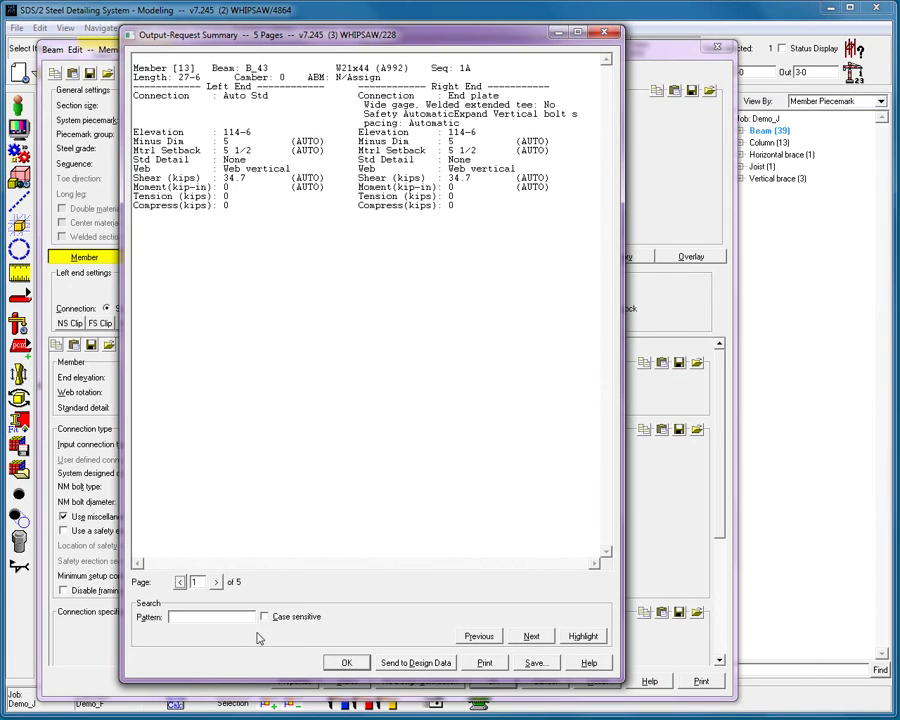
click(217, 581)
click(217, 581)
click(217, 581)
click(217, 581)
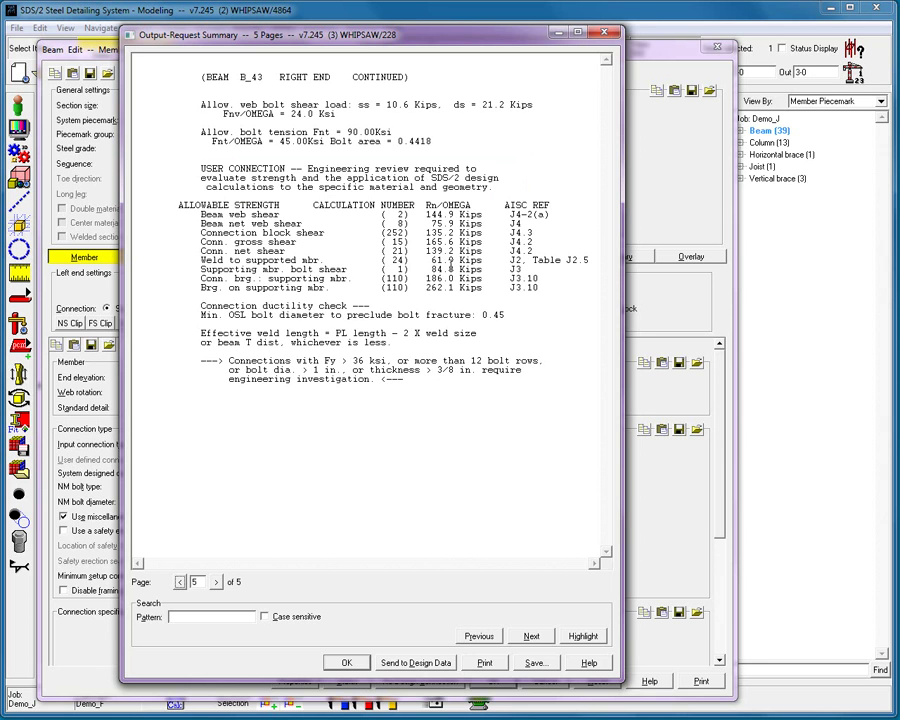
click(347, 663)
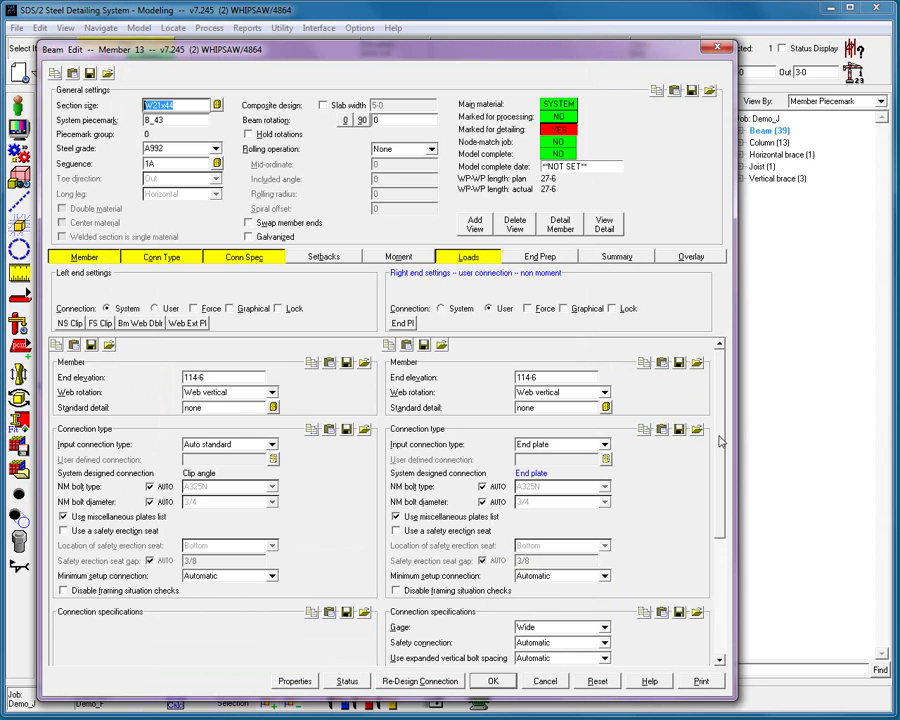
Step: Under End Prep, give the right-end top flange a plain cope of length 6 and apply
drag(722, 440, 722, 560)
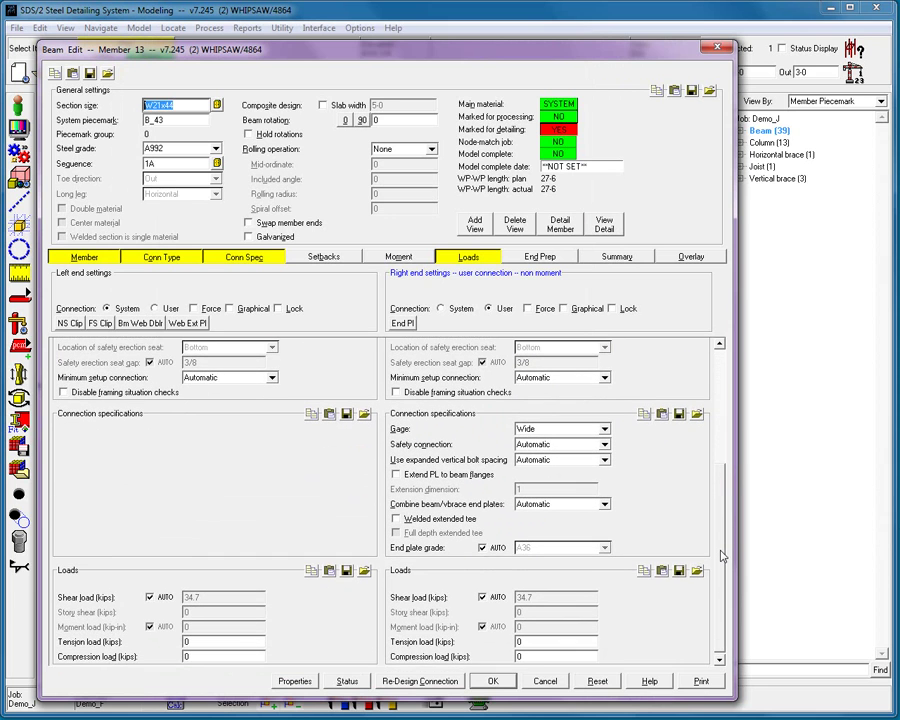
click(250, 258)
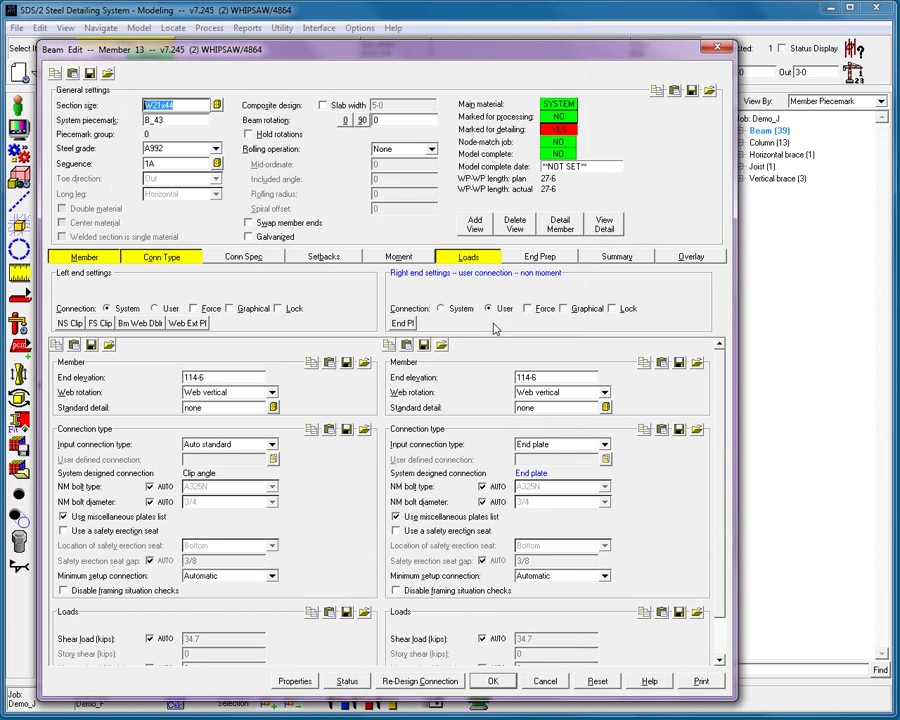
click(538, 258)
scroll(714, 410, down, 10)
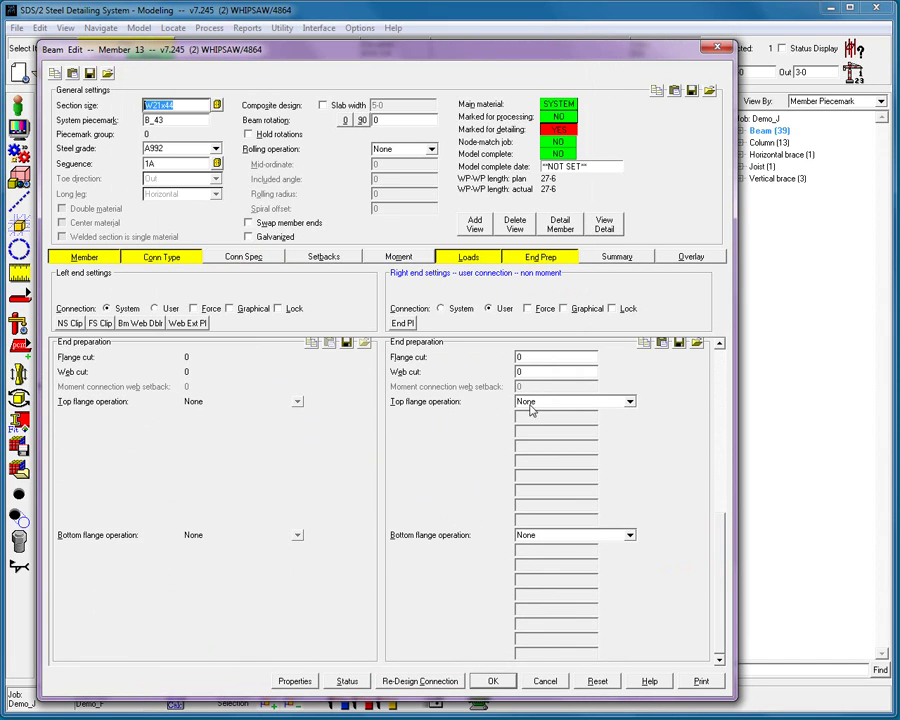
click(630, 401)
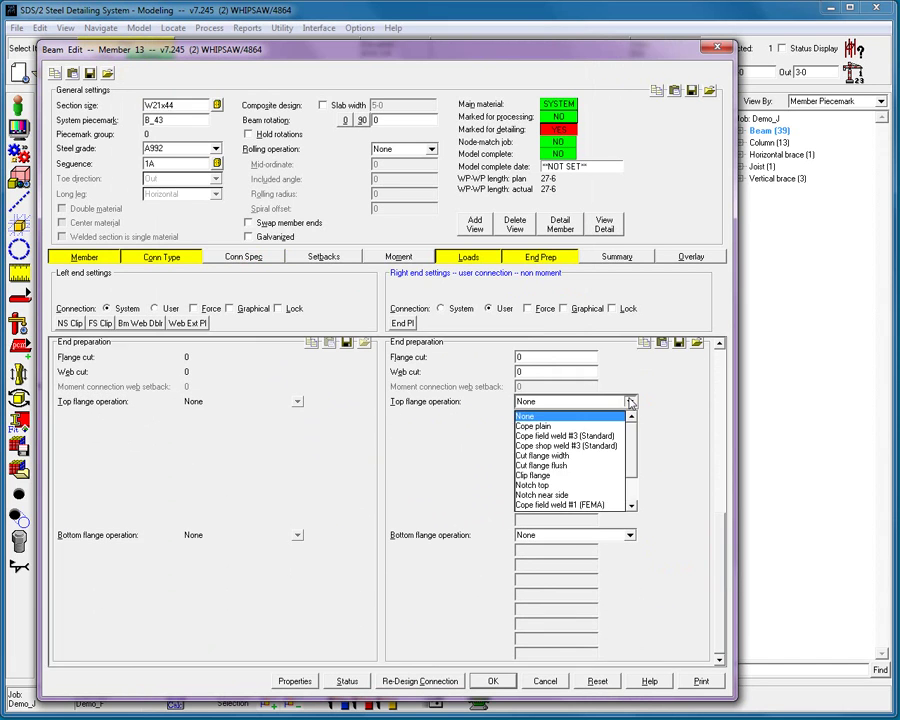
click(540, 426)
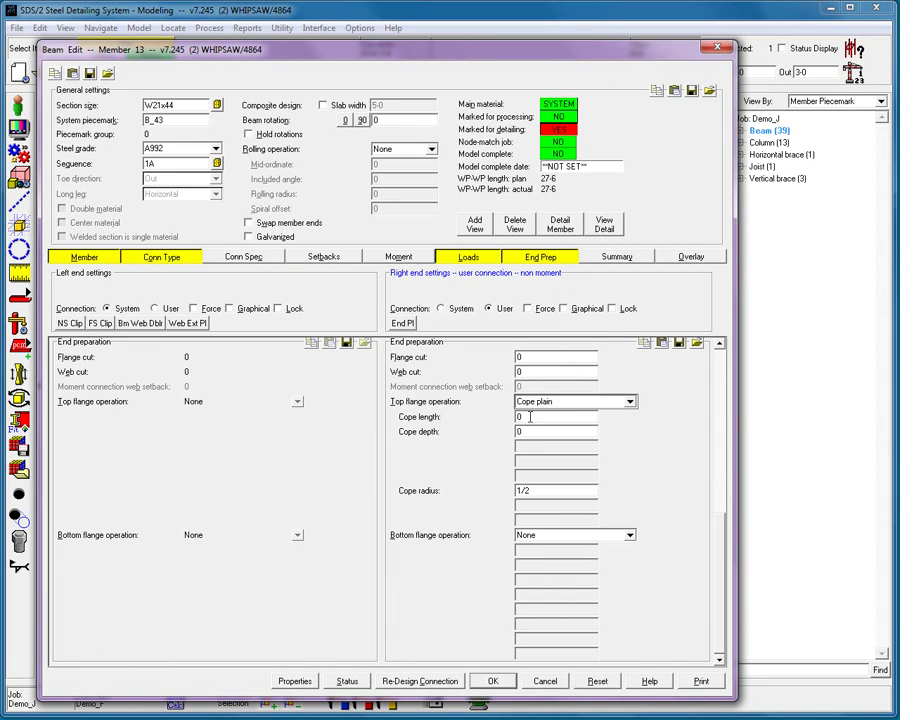
click(464, 432)
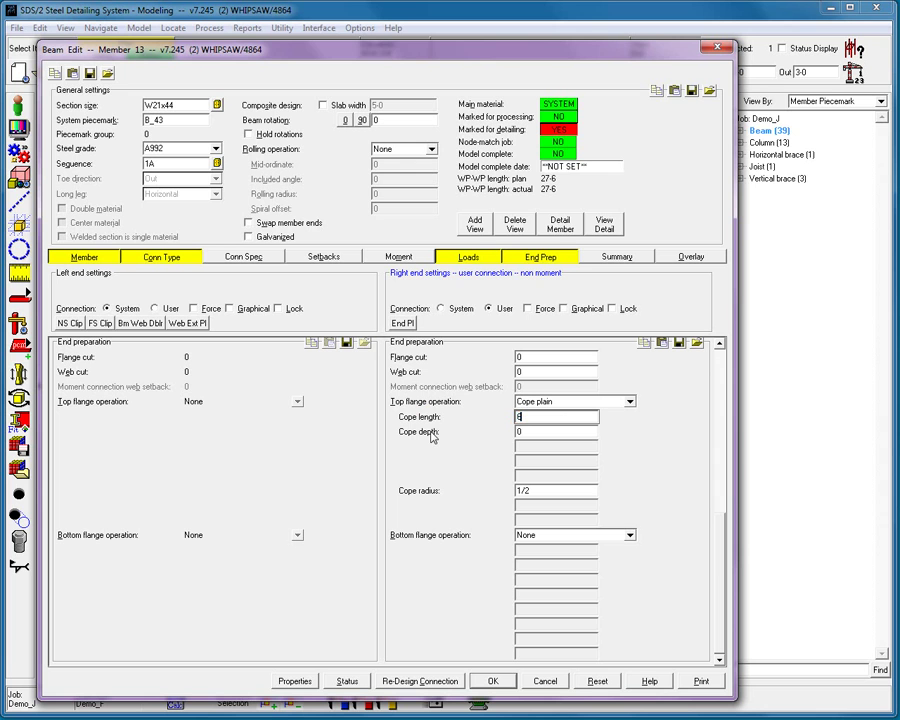
text(6)
click(454, 438)
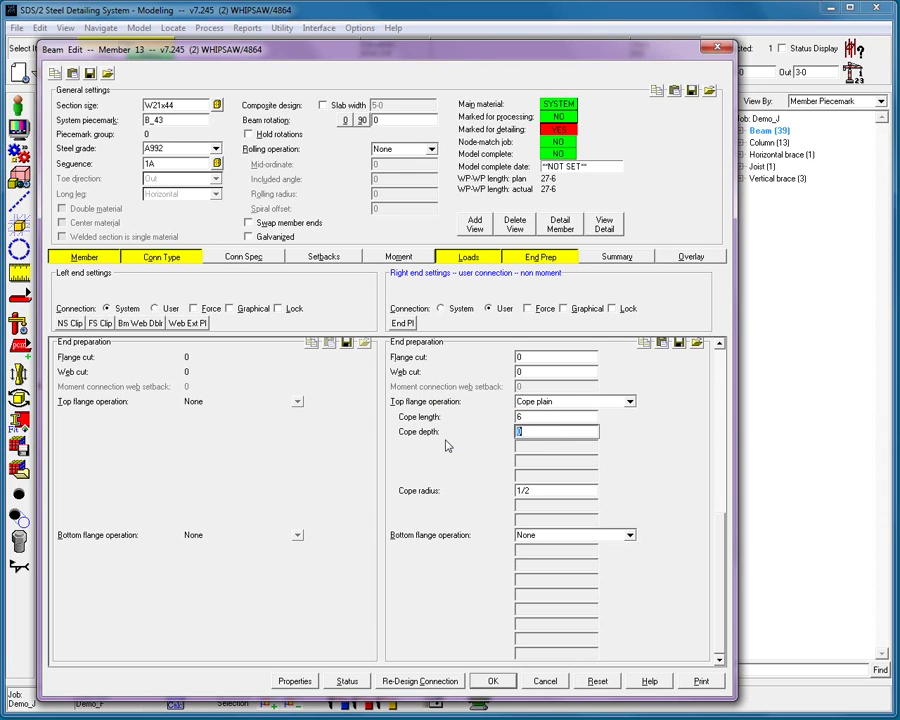
click(493, 681)
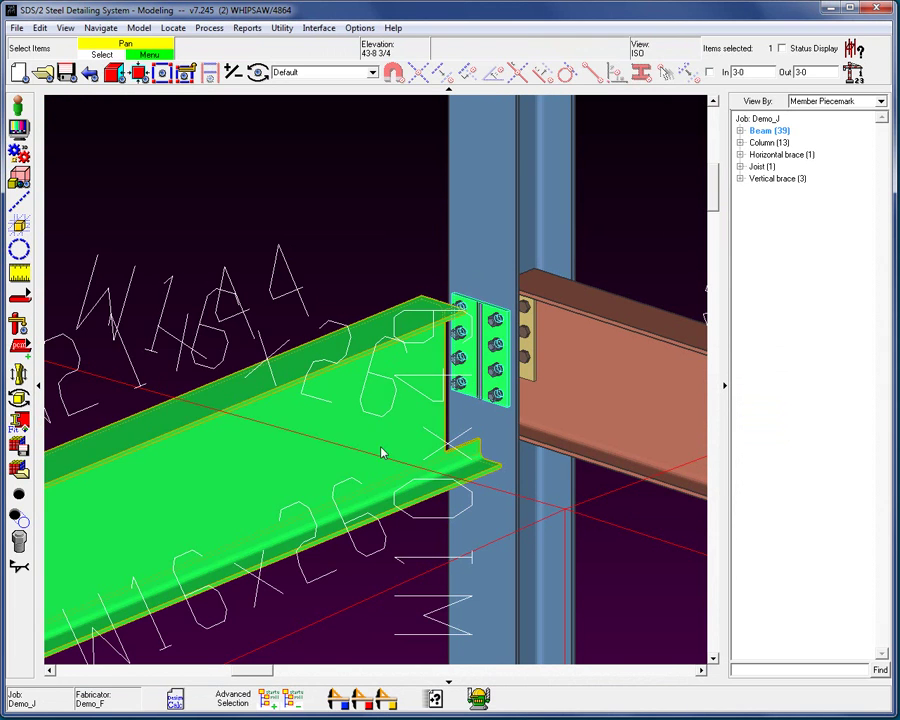
click(373, 392)
double_click(373, 392)
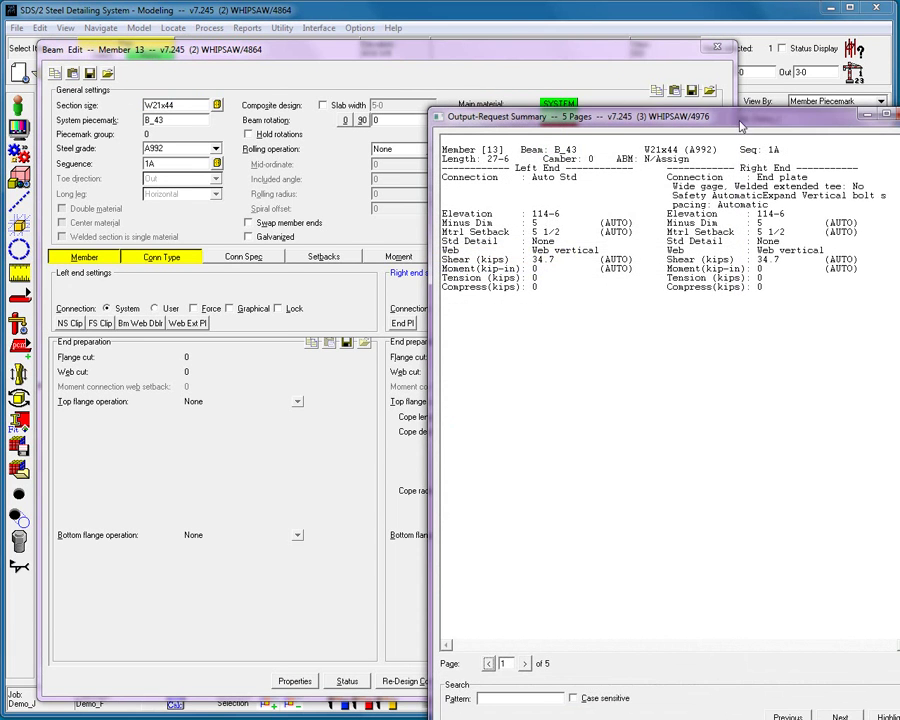
drag(742, 128, 502, 47)
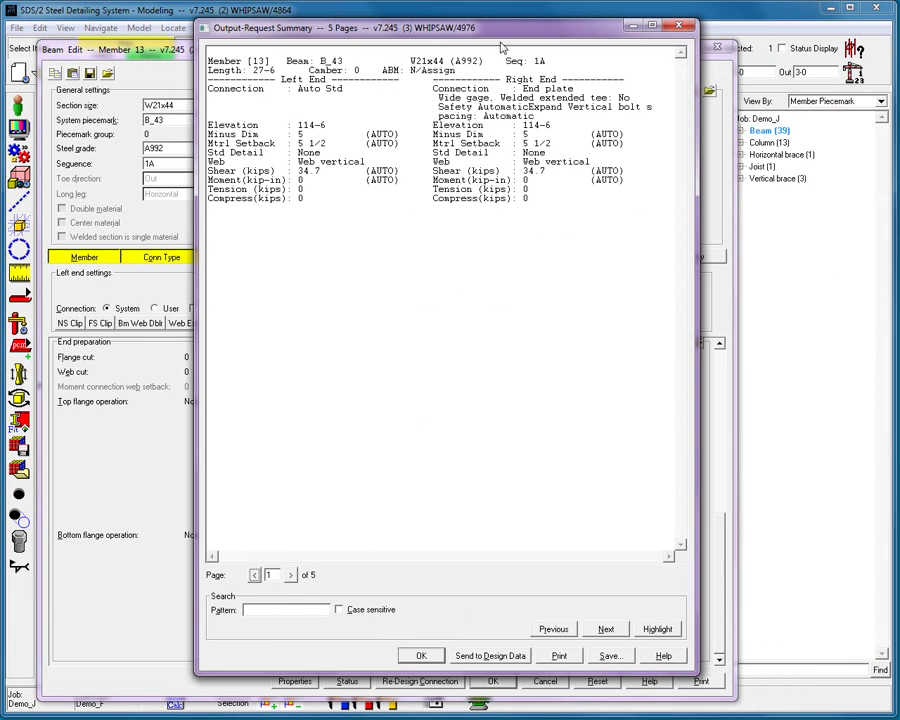
click(291, 575)
click(291, 575)
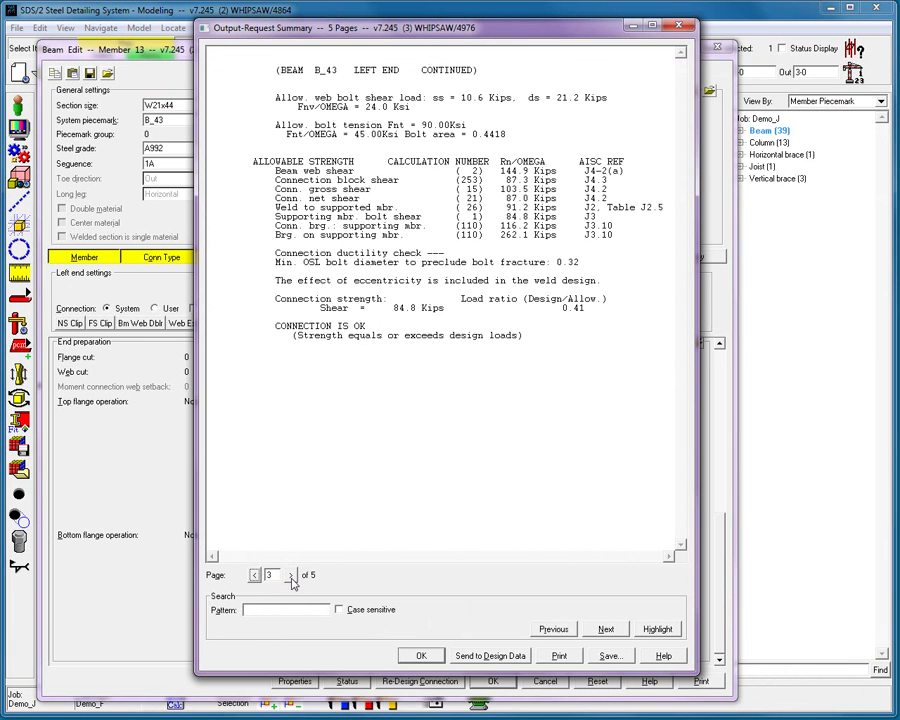
click(291, 575)
click(291, 575)
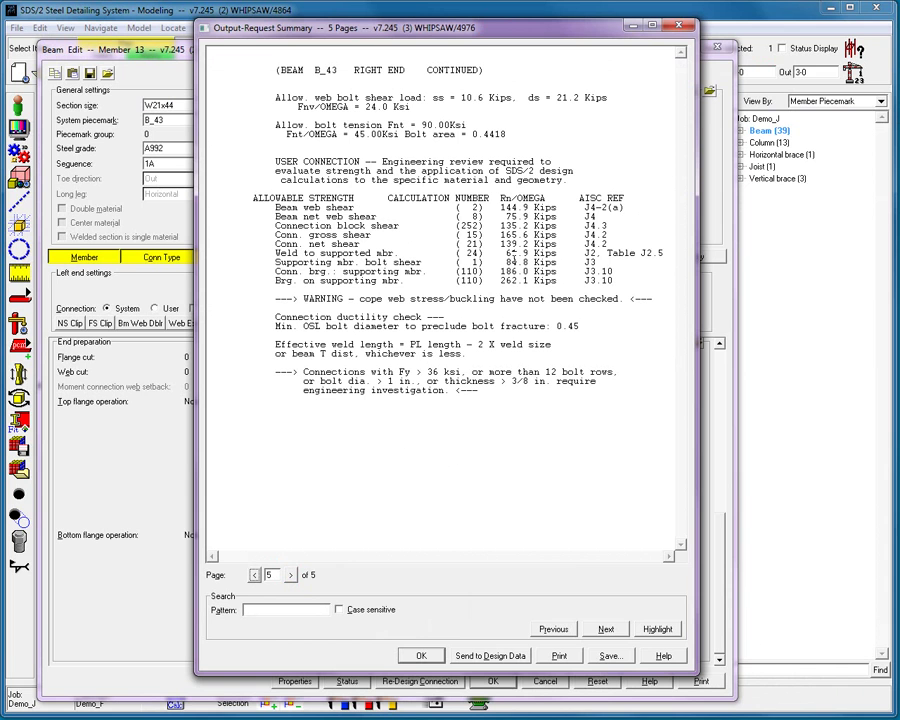
click(421, 655)
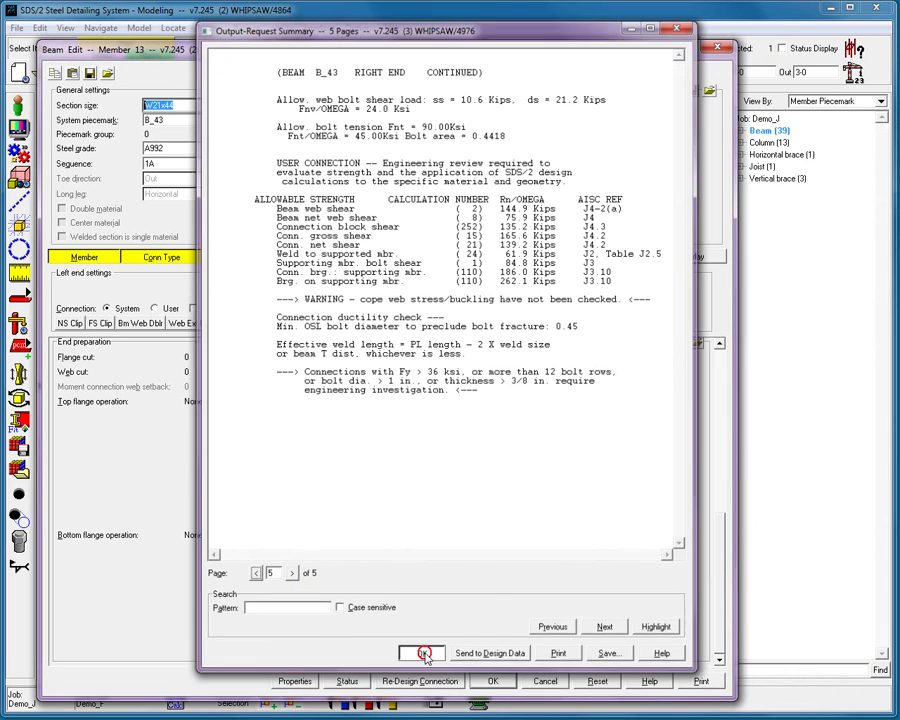
click(546, 683)
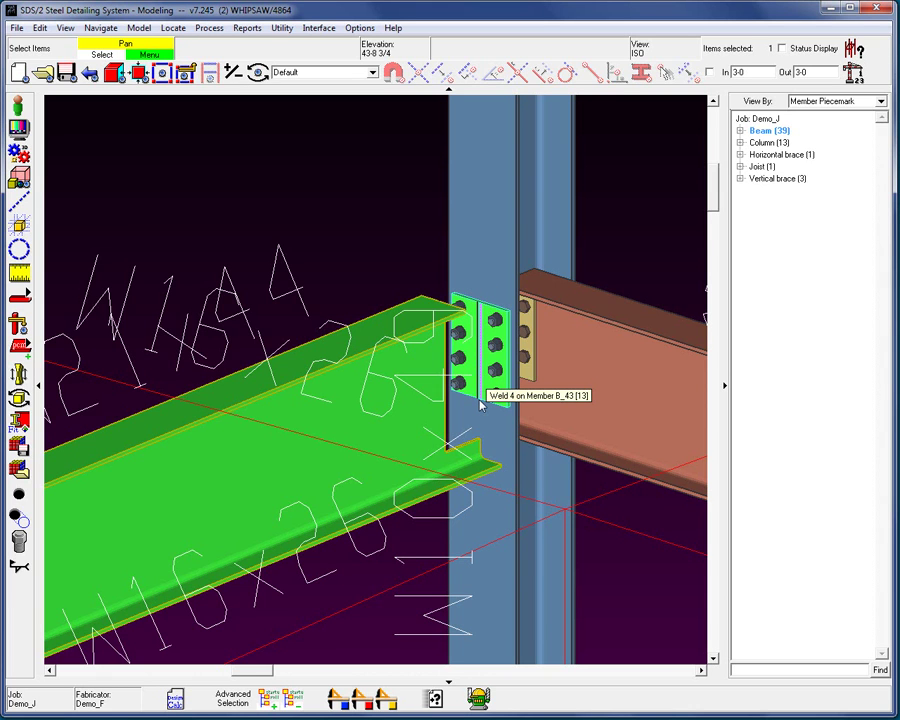
Step: Return the right-end connection to System control and reopen the redesigned beam's Beam Edit
click(380, 375)
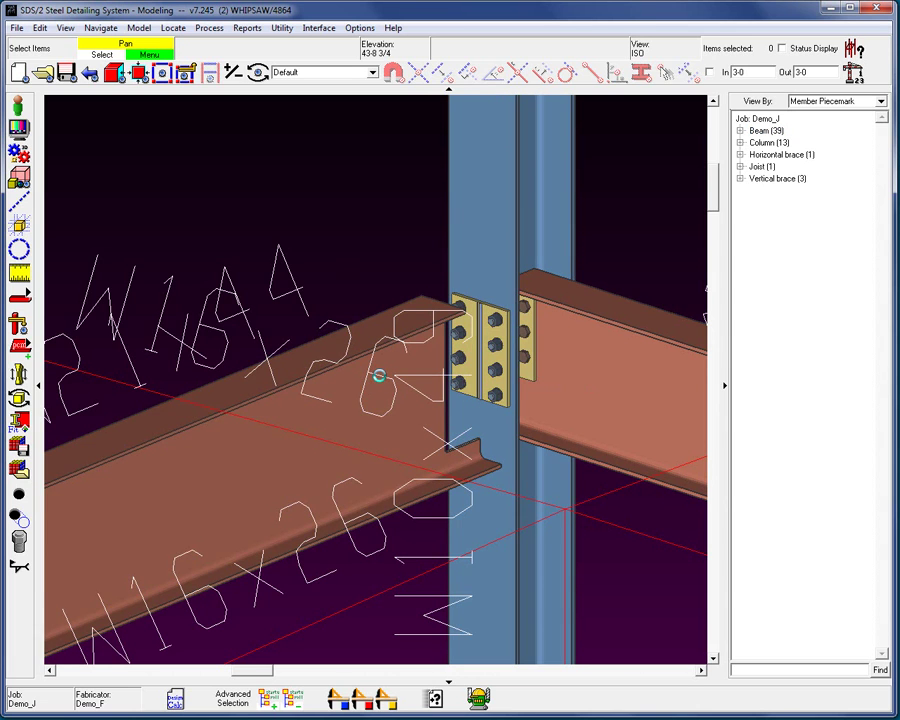
double_click(380, 375)
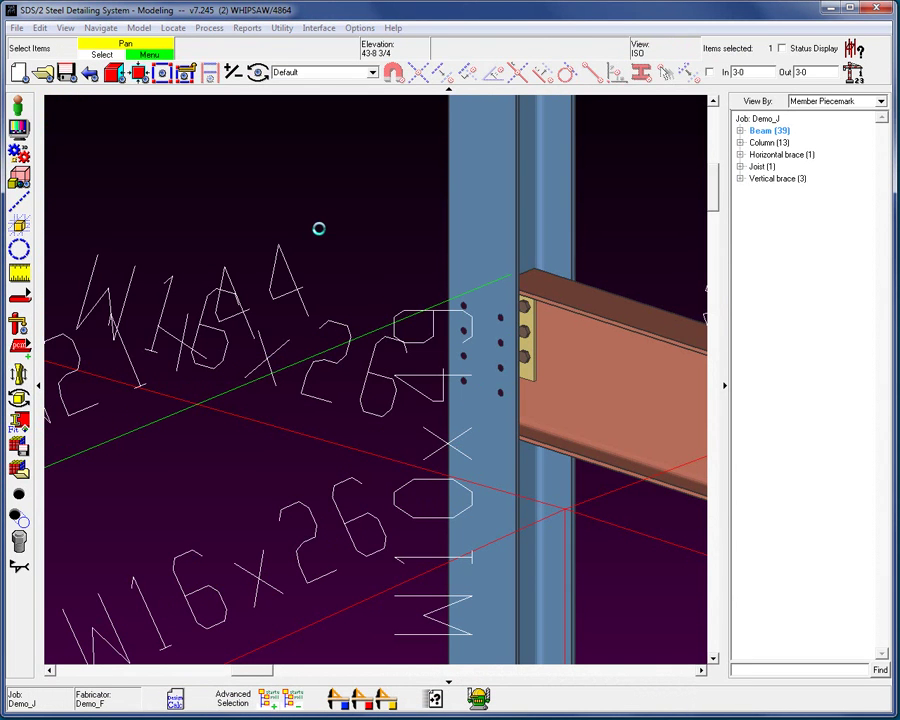
click(312, 227)
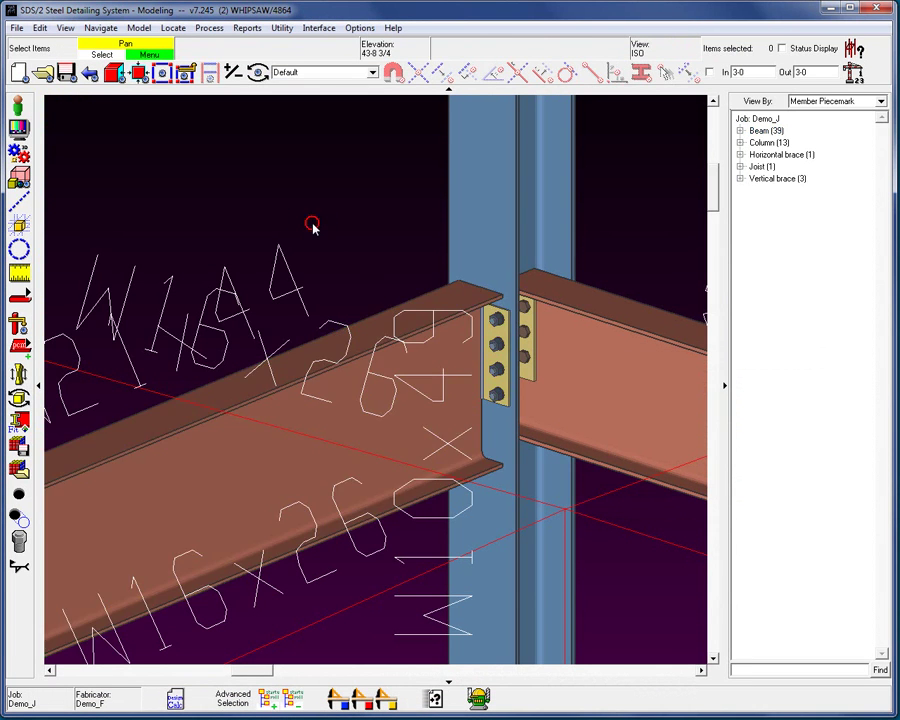
double_click(397, 380)
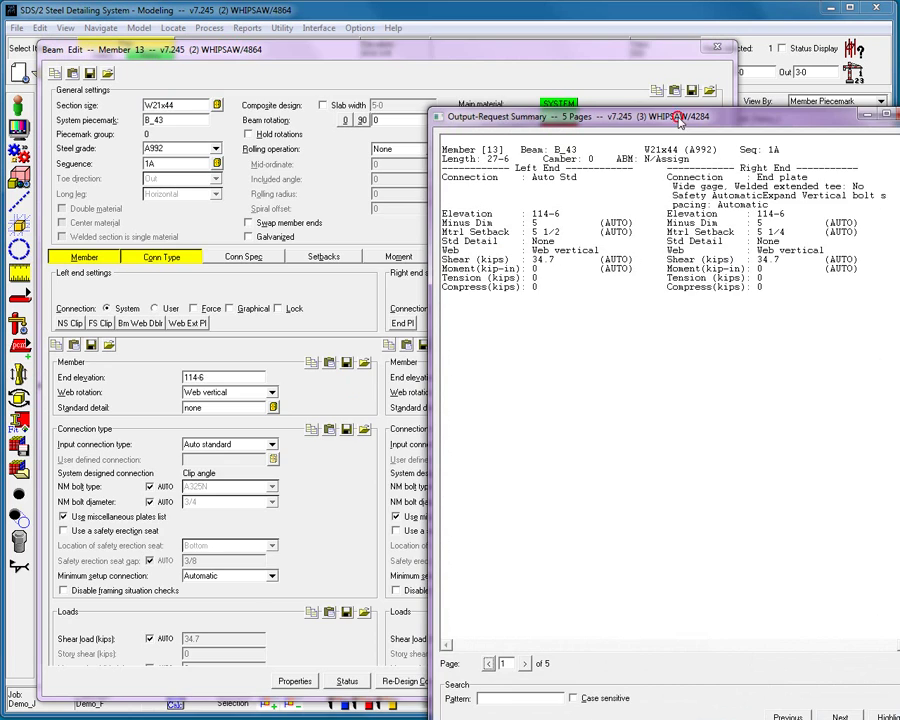
Step: Confirm the right-end report shows CONNECTION IS OK at 0.56, then close the report and Beam Edit
drag(684, 54, 400, 57)
click(245, 598)
click(245, 598)
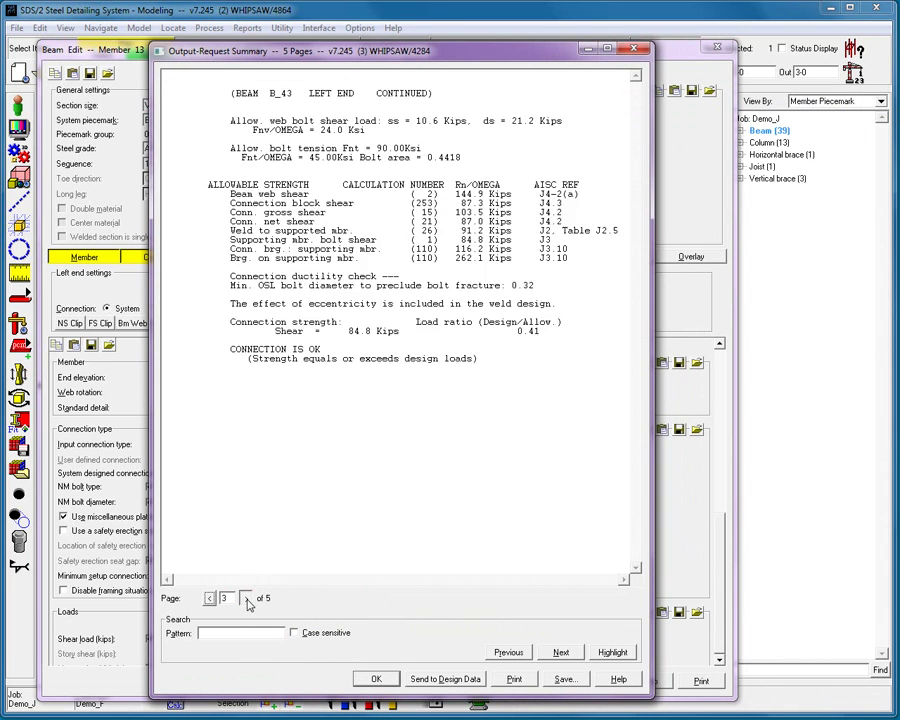
click(246, 599)
click(246, 599)
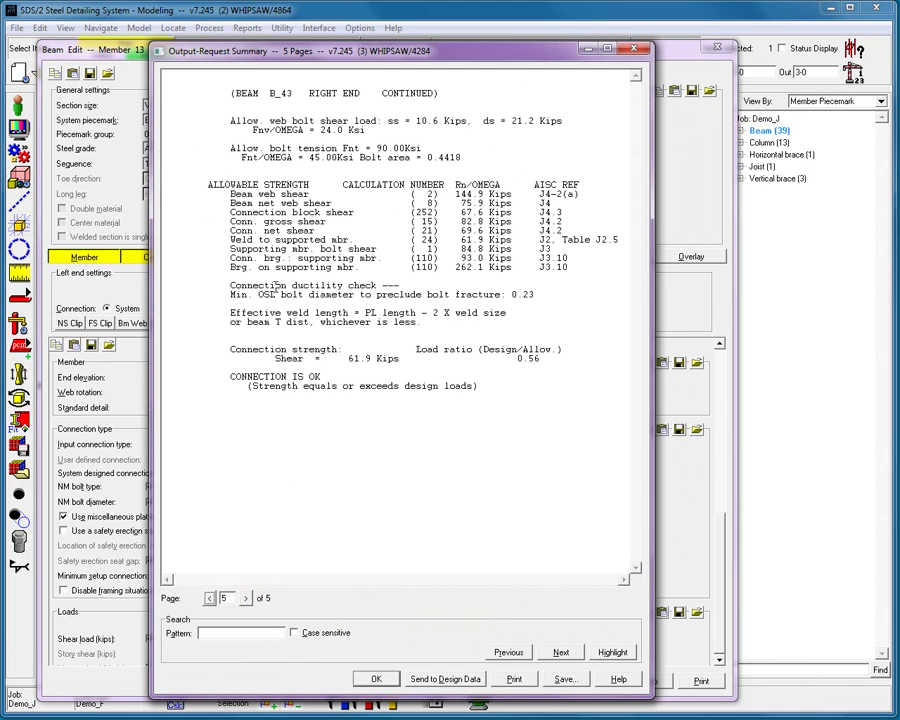
click(376, 679)
click(507, 684)
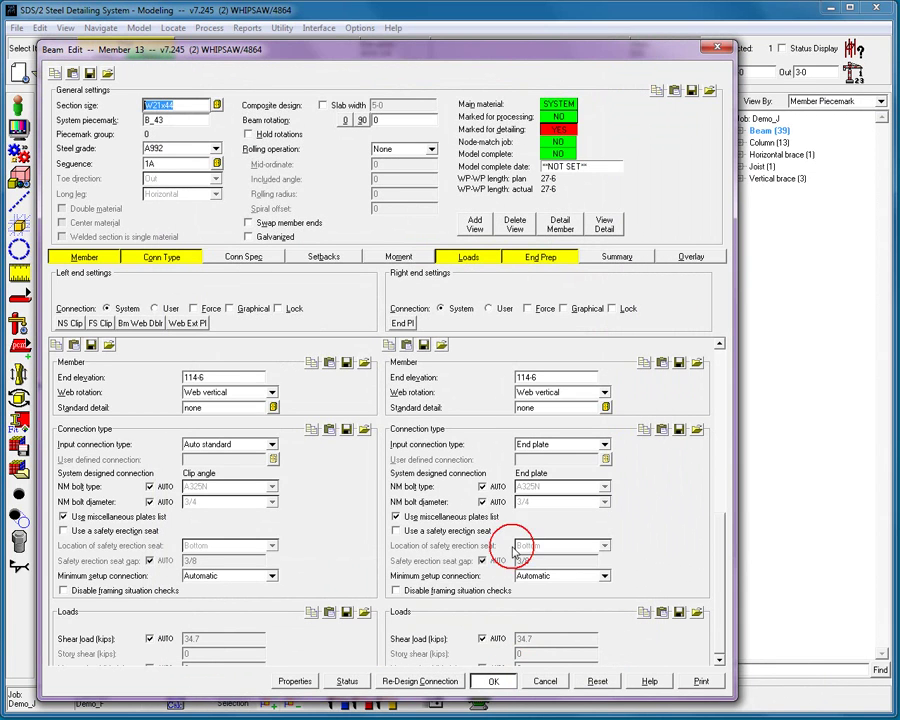